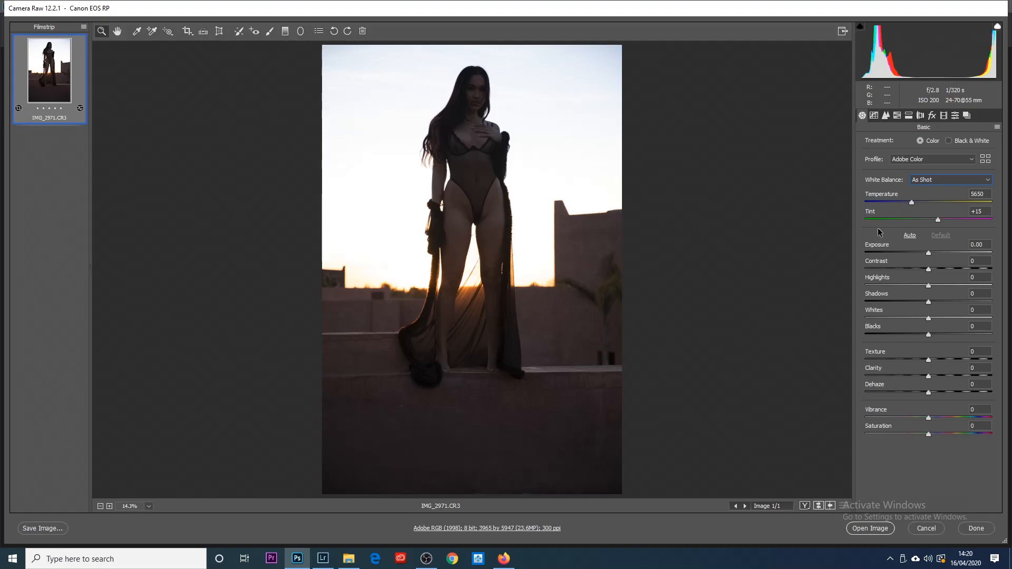
# Step: Try the Adobe Landscape profile on the photo, and set its profile to Adobe Vivid
pyautogui.click(906, 157)
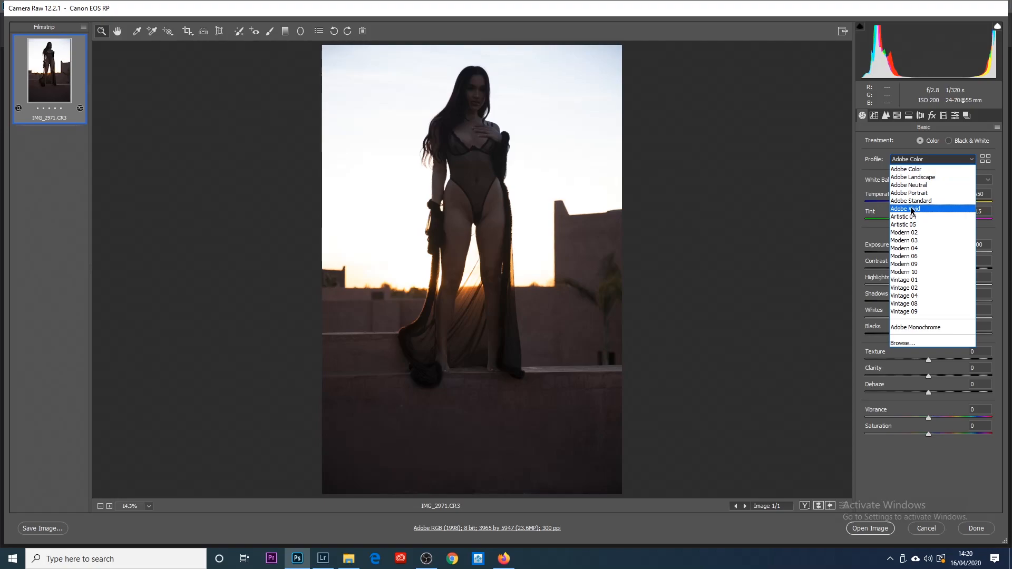
pyautogui.click(917, 178)
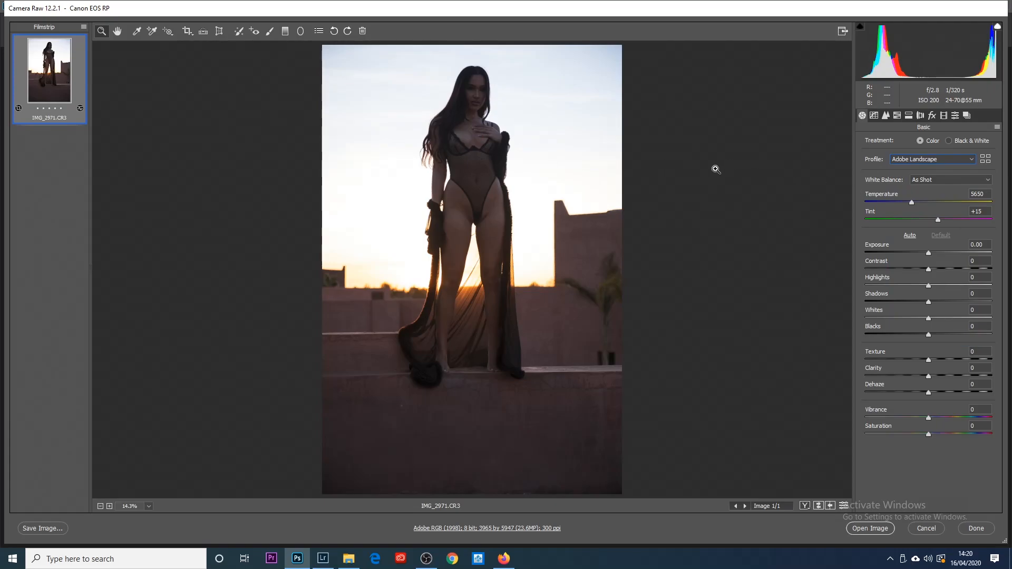
pyautogui.click(908, 161)
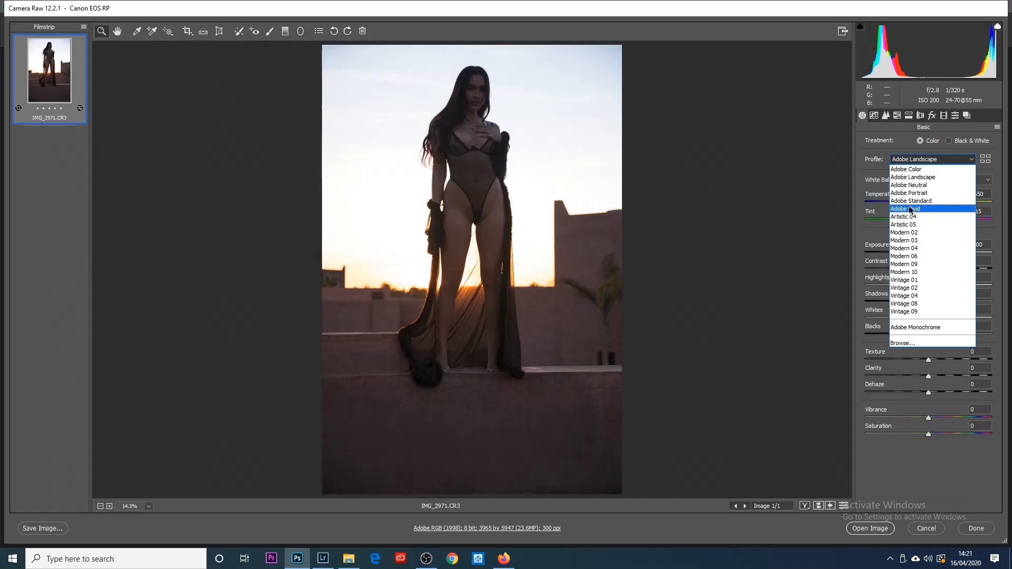
pyautogui.click(909, 209)
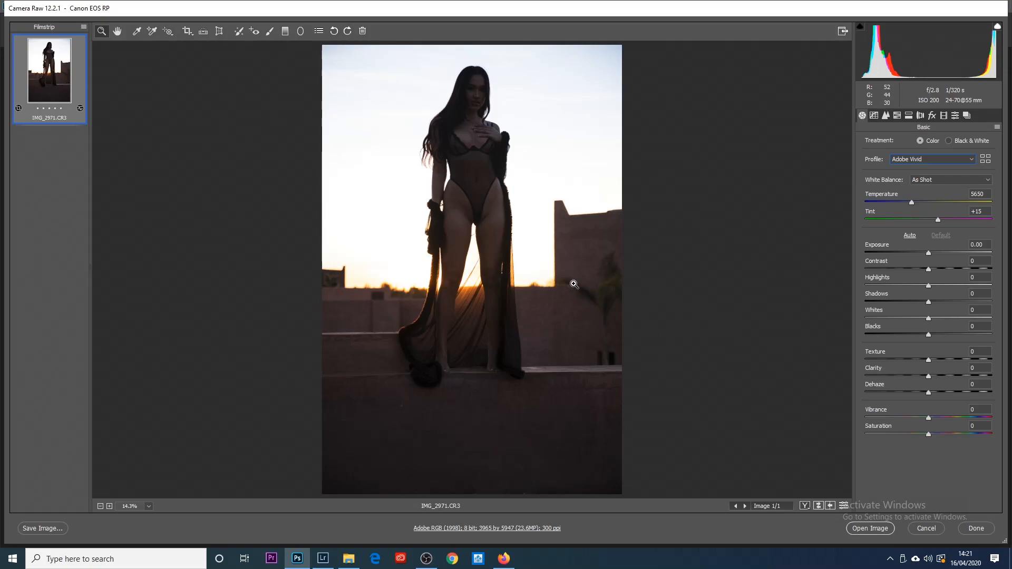
# Step: Lower the photo's contrast to -67 and raise its shadows to +18
pyautogui.moveTo(929, 269); pyautogui.dragTo(889, 270)
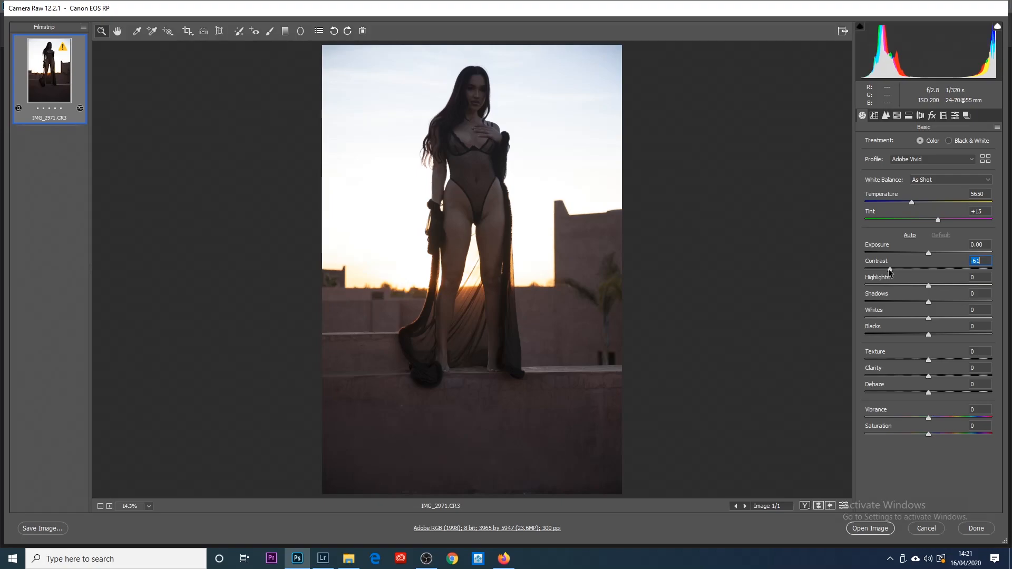
pyautogui.moveTo(889, 270); pyautogui.dragTo(885, 270)
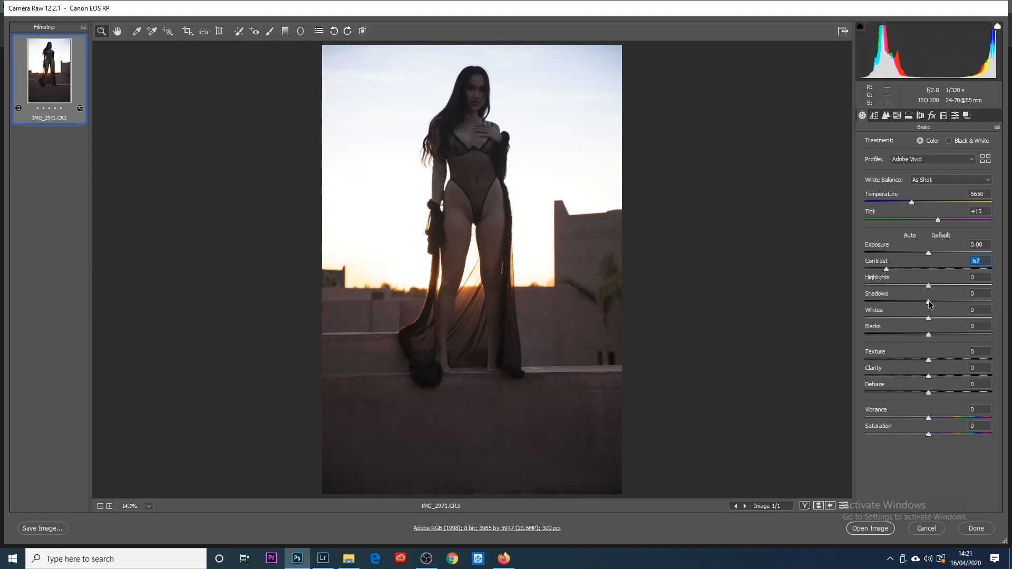
pyautogui.moveTo(929, 302); pyautogui.dragTo(937, 300)
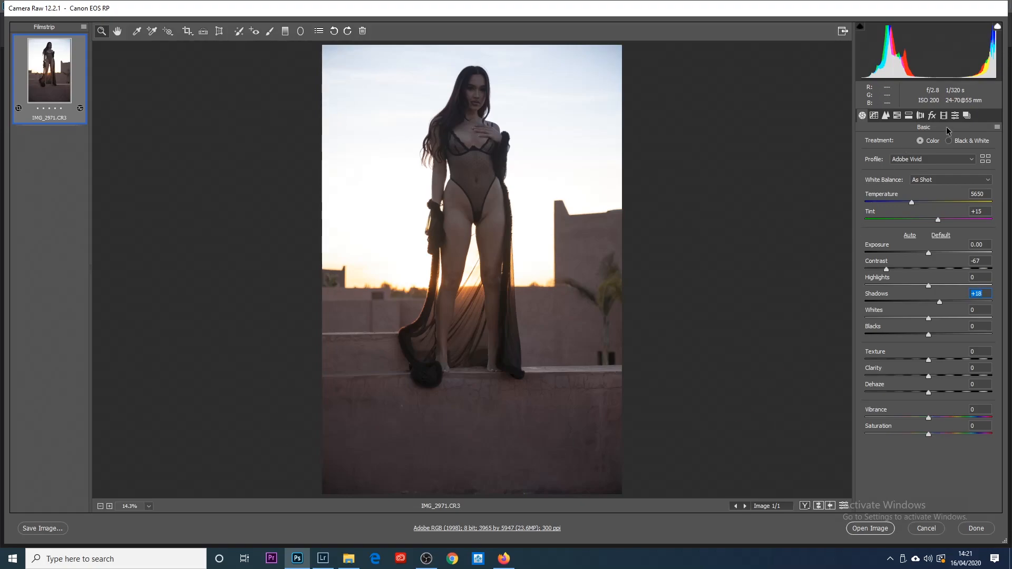
# Step: Toggle the lens profile corrections on and off, and set the manual lens vignetting amount to +76
pyautogui.click(920, 116)
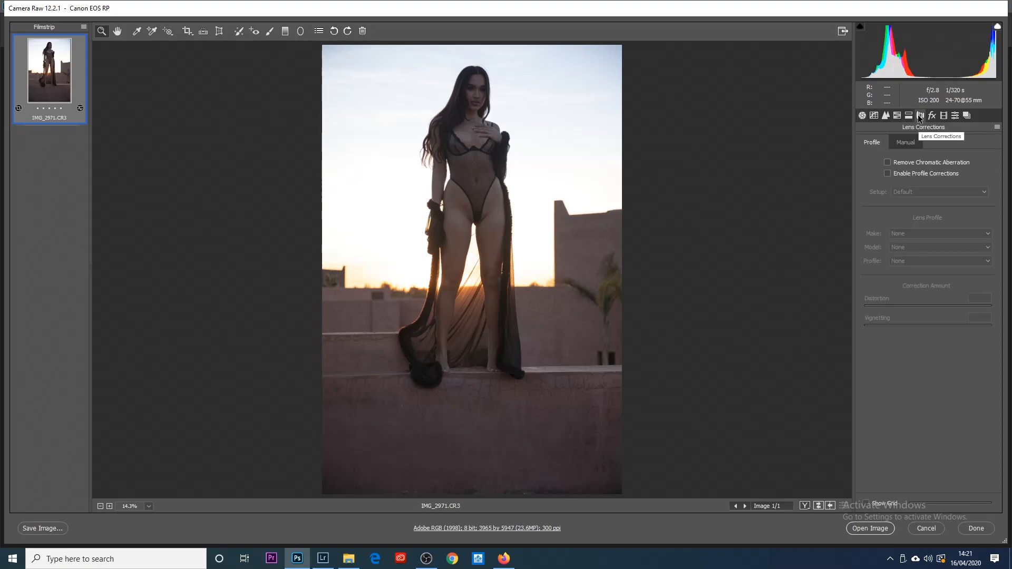
pyautogui.click(886, 173)
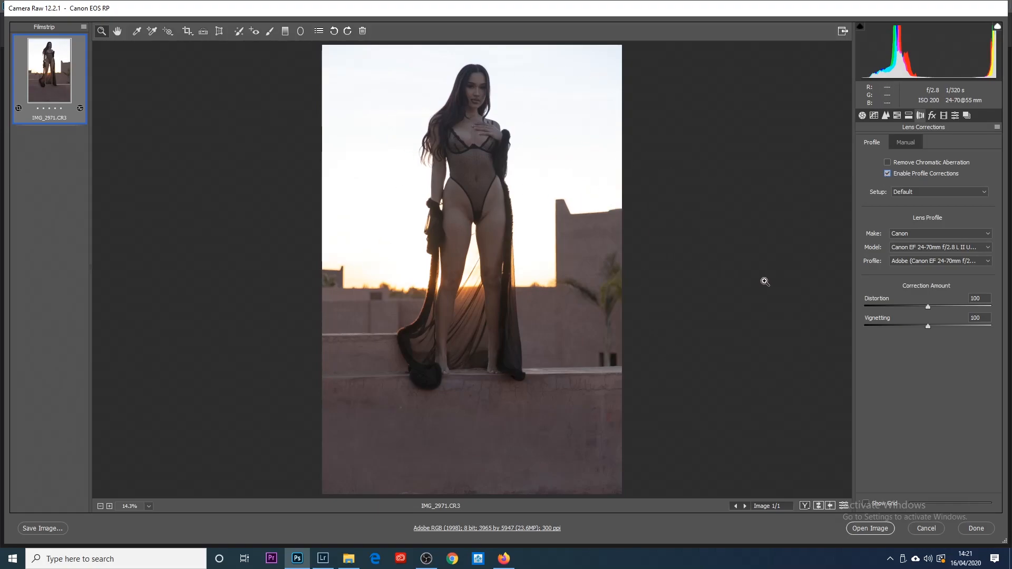
pyautogui.click(888, 174)
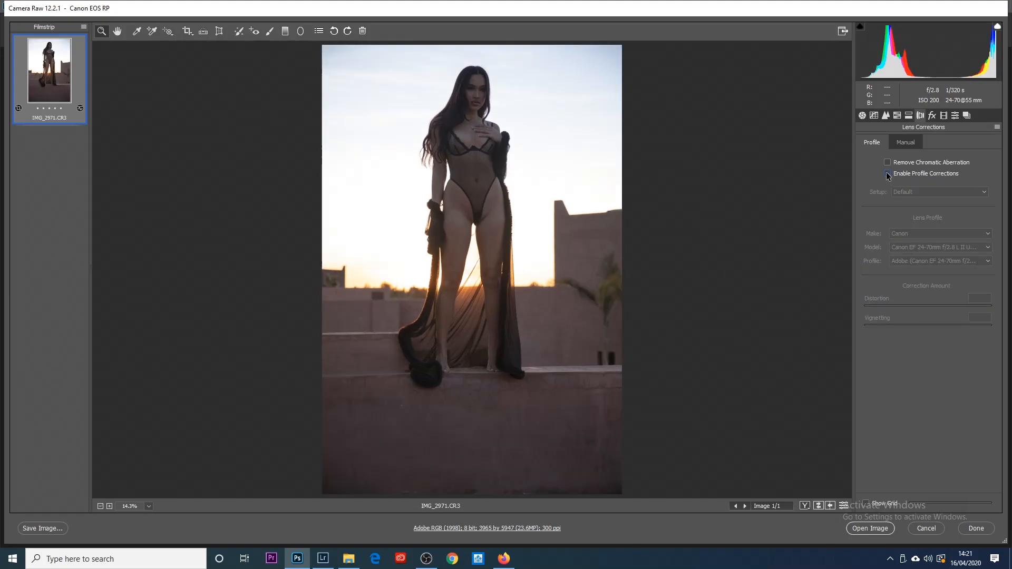
pyautogui.click(906, 143)
pyautogui.moveTo(926, 328); pyautogui.dragTo(977, 328)
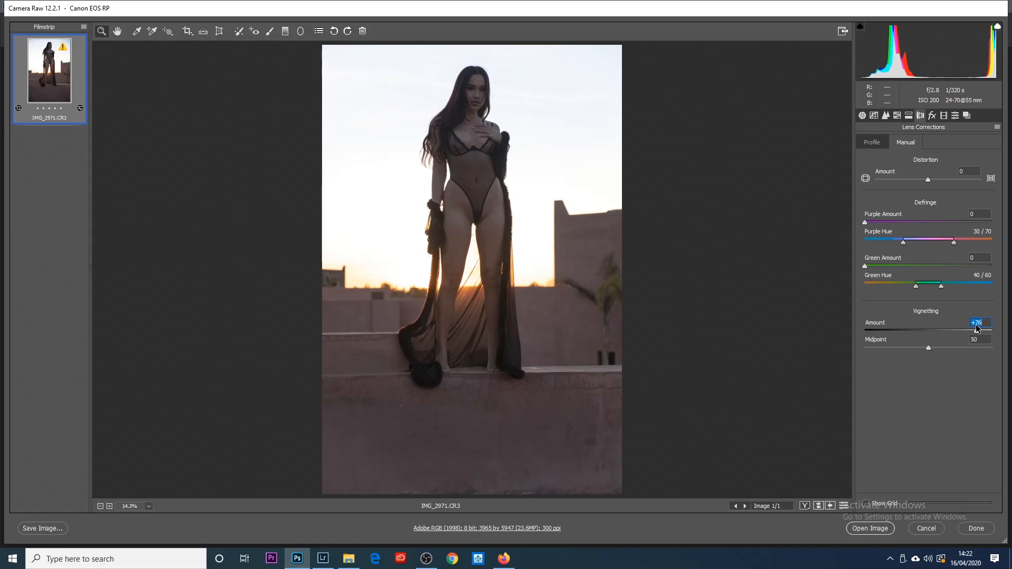
# Step: Warm the photo's white balance to a temperature of 7850 and set the contrast to -70
pyautogui.click(863, 115)
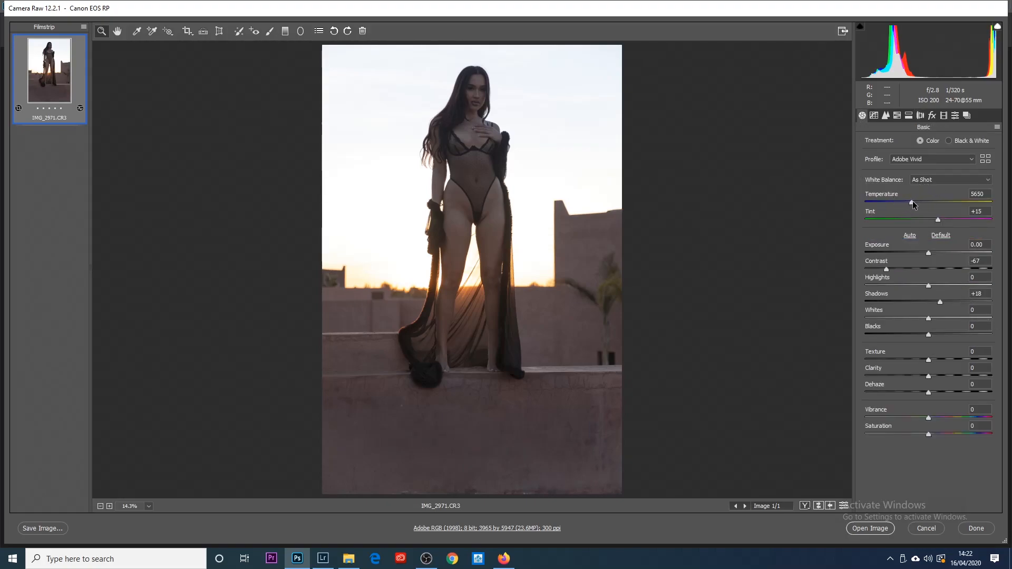
pyautogui.moveTo(913, 201)
pyautogui.mouseDown()
pyautogui.moveTo(943, 201)
pyautogui.moveTo(913, 202)
pyautogui.mouseUp()
pyautogui.click(921, 180)
pyautogui.click(923, 194)
pyautogui.moveTo(913, 202); pyautogui.dragTo(940, 203)
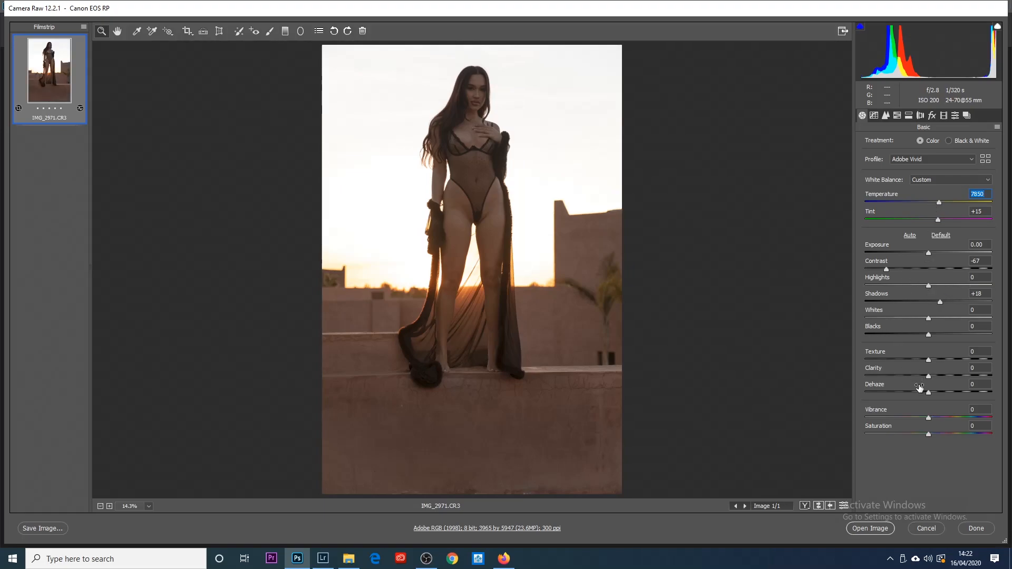
pyautogui.moveTo(887, 268); pyautogui.dragTo(885, 268)
# Step: Raise the photo's dehaze to +24 and its clarity to +20
pyautogui.moveTo(930, 394); pyautogui.dragTo(941, 394)
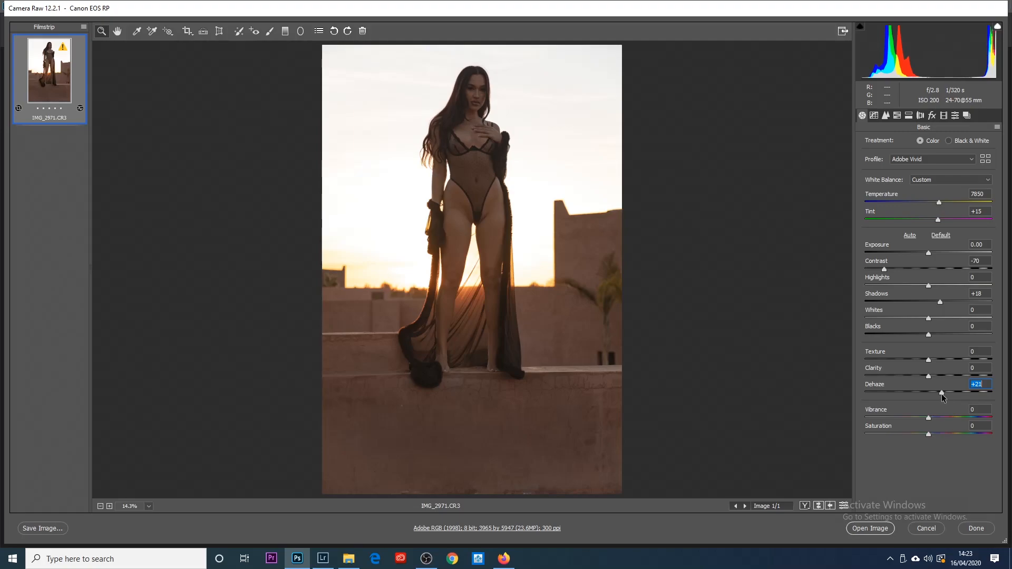
pyautogui.moveTo(942, 394); pyautogui.dragTo(942, 394)
pyautogui.press('Up')
pyautogui.moveTo(929, 376); pyautogui.dragTo(941, 378)
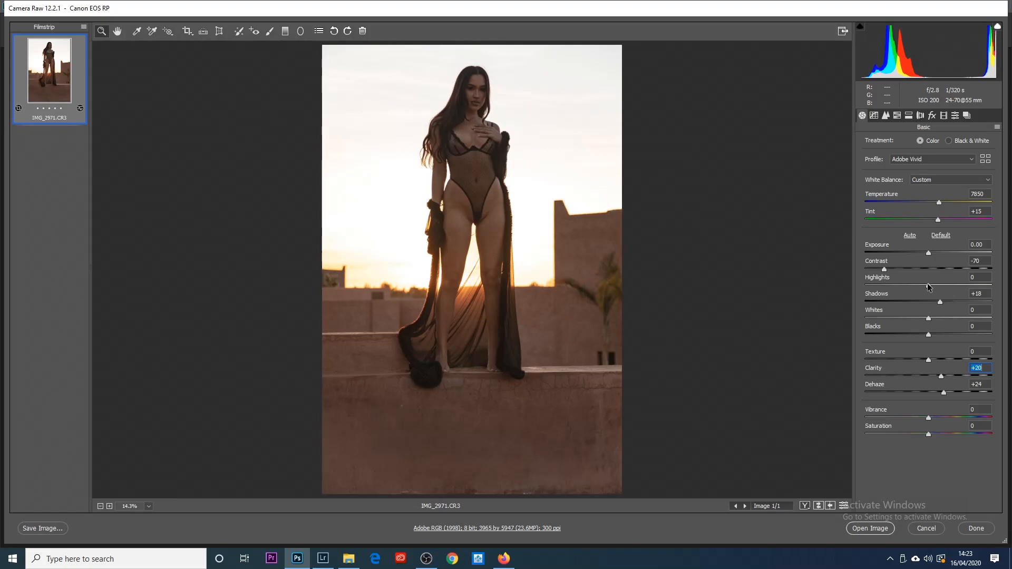
# Step: Recover the bright sky by setting highlights to -56 and whites to -38
pyautogui.moveTo(926, 284); pyautogui.dragTo(886, 284)
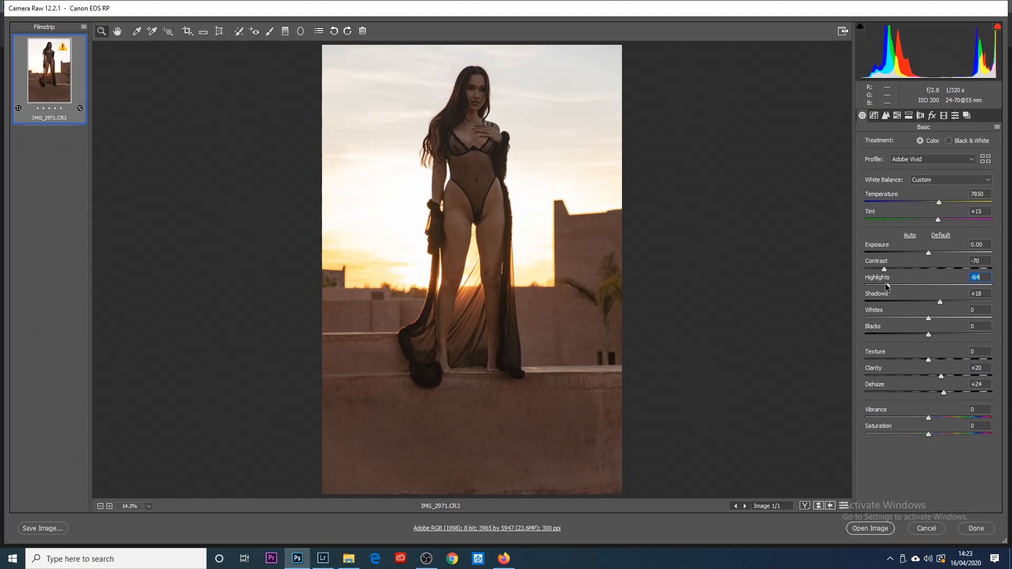
pyautogui.moveTo(888, 285)
pyautogui.mouseDown()
pyautogui.moveTo(931, 285)
pyautogui.moveTo(895, 289)
pyautogui.mouseUp()
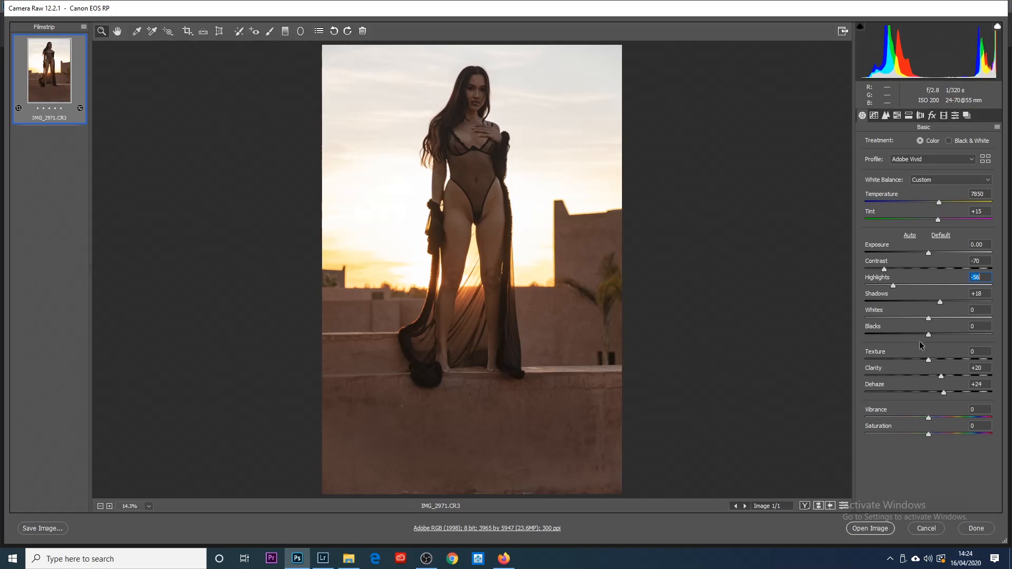
pyautogui.moveTo(931, 321); pyautogui.dragTo(904, 322)
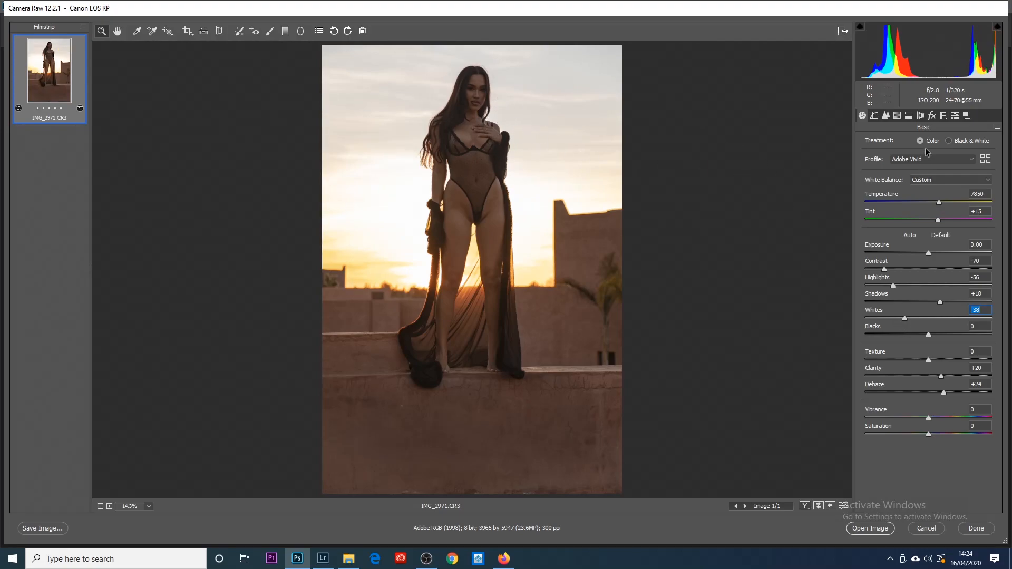
# Step: In the camera calibration, set the green primary hue to +36 and the blue primary hue to -33
pyautogui.click(944, 117)
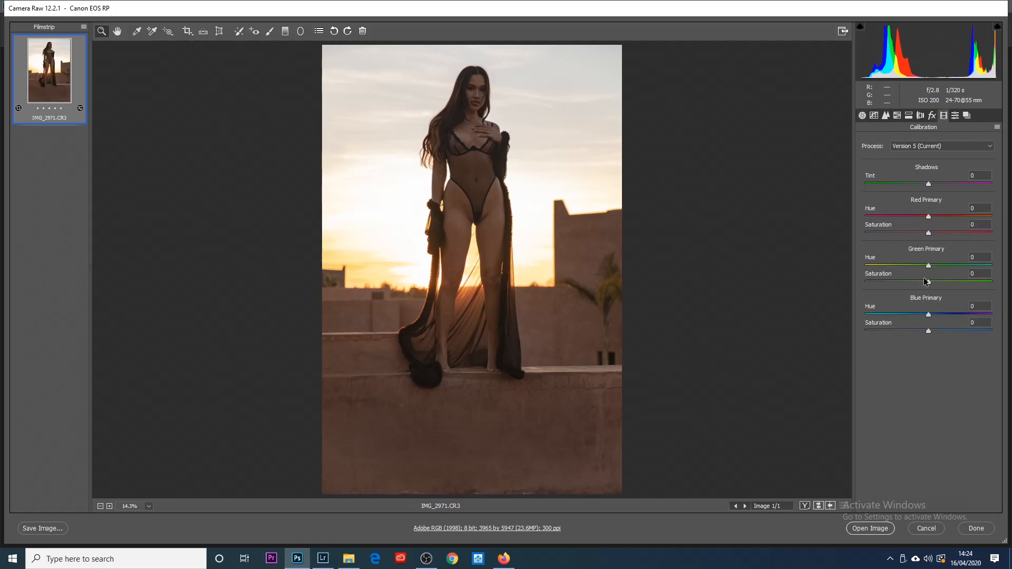
pyautogui.moveTo(929, 264)
pyautogui.mouseDown()
pyautogui.moveTo(938, 263)
pyautogui.moveTo(929, 269)
pyautogui.mouseUp()
pyautogui.moveTo(950, 267); pyautogui.dragTo(951, 267)
pyautogui.moveTo(929, 315); pyautogui.dragTo(913, 314)
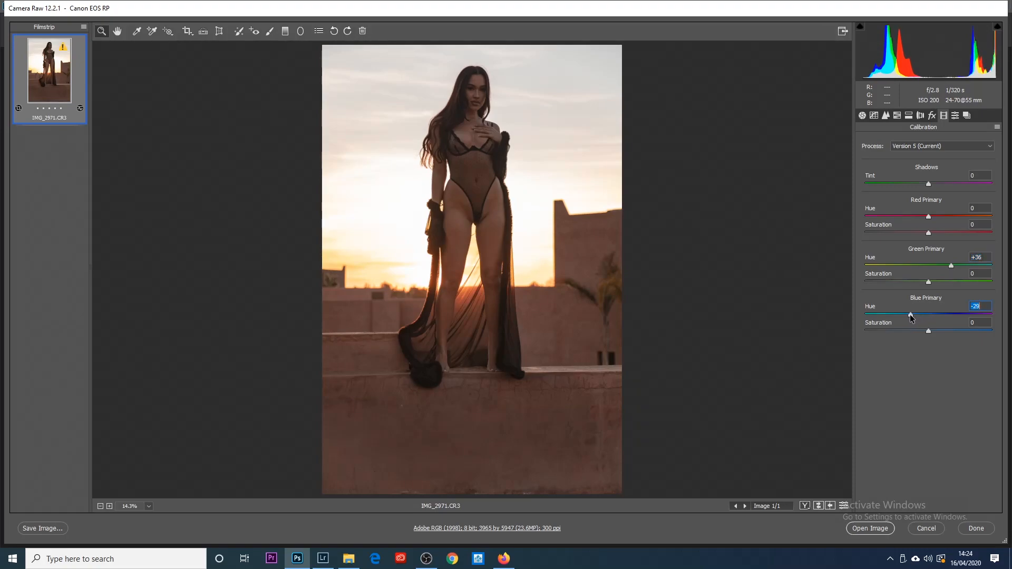
pyautogui.moveTo(907, 314)
pyautogui.mouseDown()
pyautogui.moveTo(924, 315)
pyautogui.moveTo(897, 318)
pyautogui.moveTo(916, 318)
pyautogui.moveTo(907, 317)
pyautogui.mouseUp()
# Step: Set the red primary hue to +25 in the camera calibration
pyautogui.click(929, 217)
pyautogui.moveTo(930, 217); pyautogui.dragTo(943, 218)
pyautogui.moveTo(945, 215); pyautogui.dragTo(944, 215)
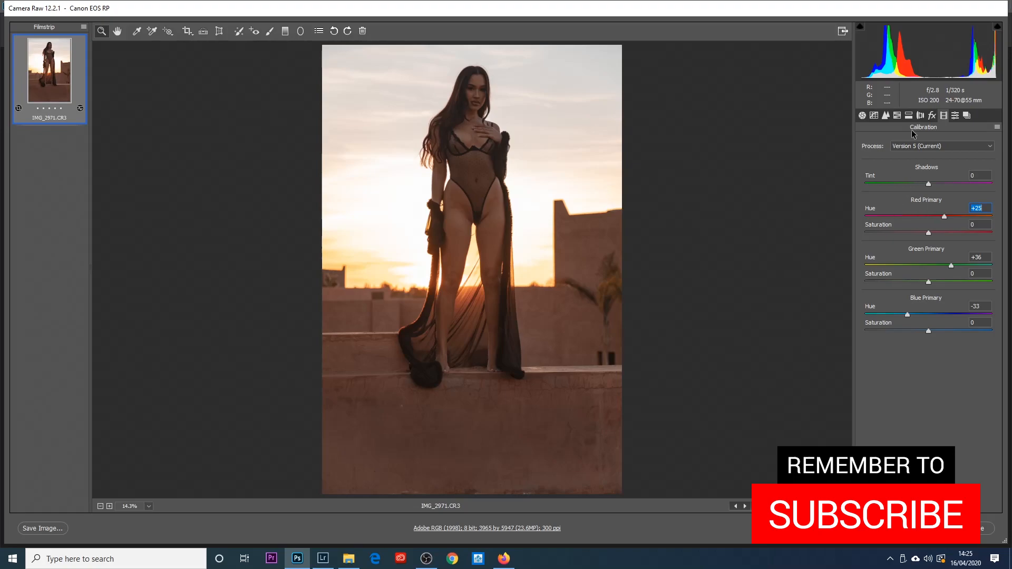
# Step: Raise the basic shadows adjustment to +38 and set the contrast to -48
pyautogui.click(862, 115)
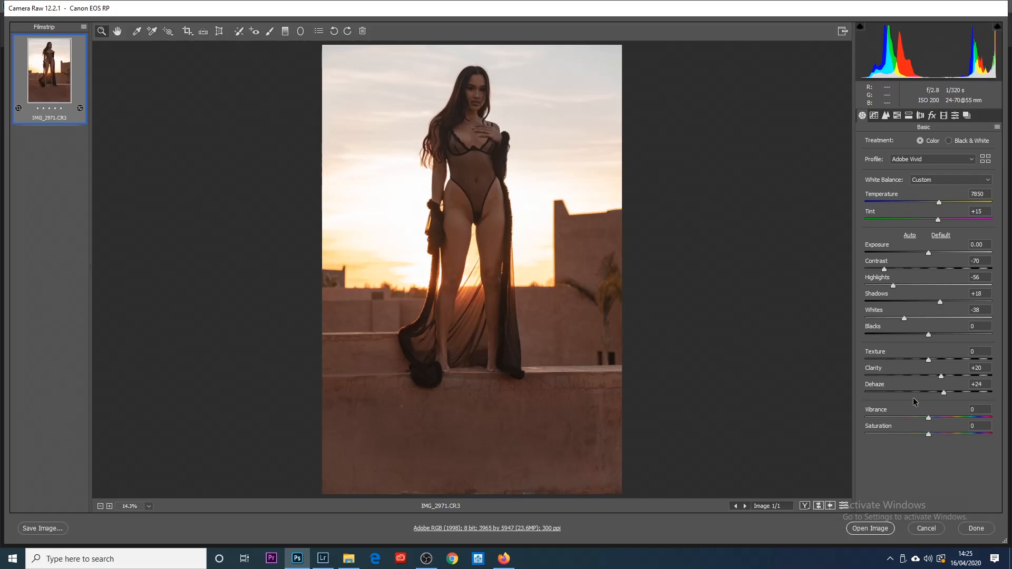
pyautogui.moveTo(941, 301); pyautogui.dragTo(953, 299)
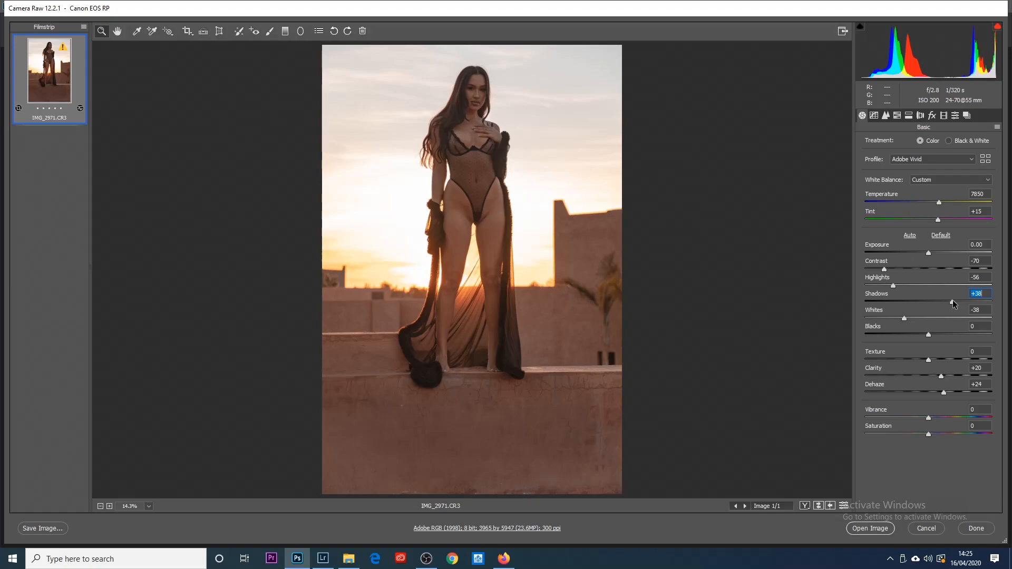
pyautogui.moveTo(885, 268); pyautogui.dragTo(900, 271)
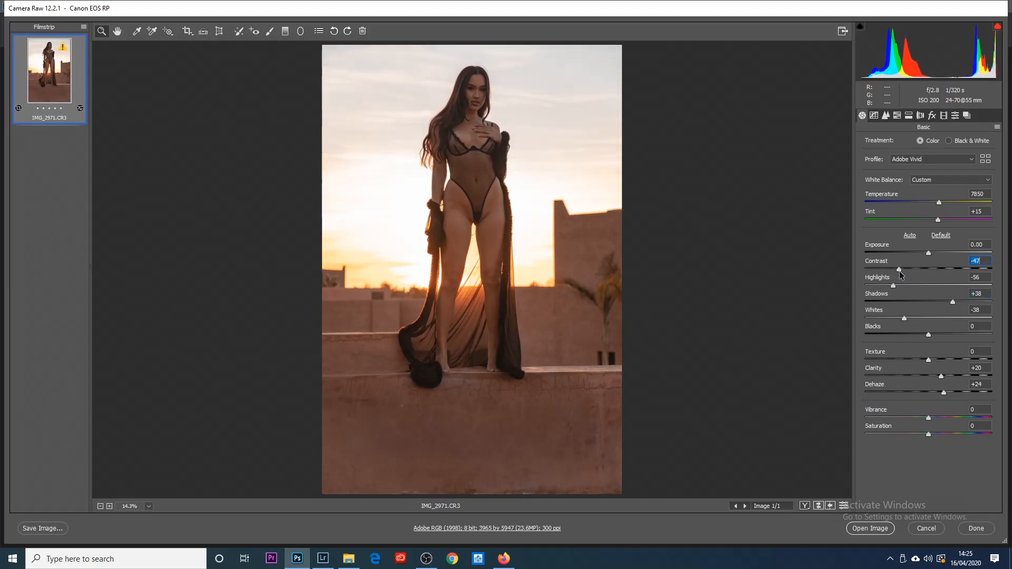
pyautogui.press('Down')
pyautogui.press('Down')
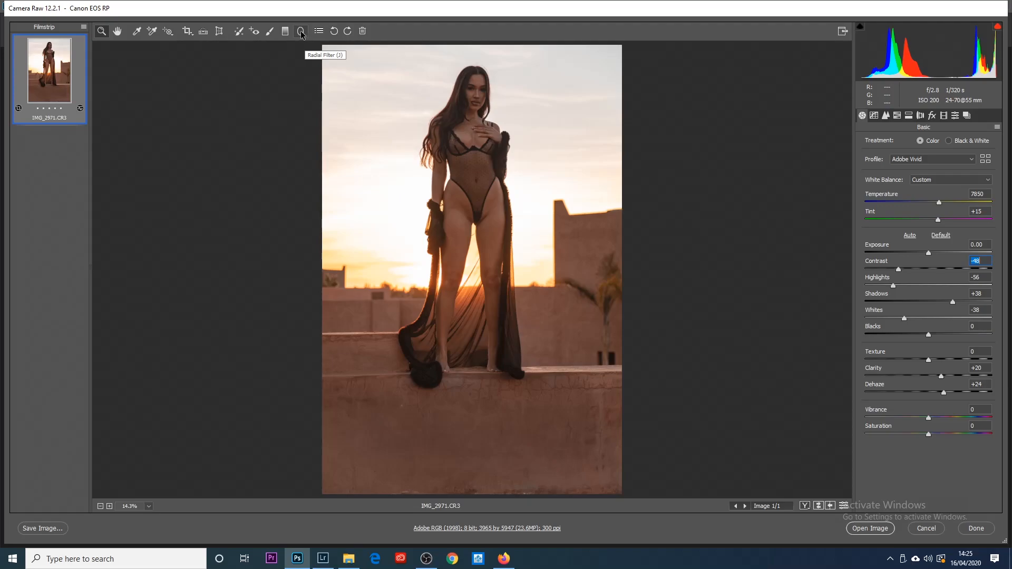
# Step: Add a radial filter around the woman's face with temperature reset to 0, and widen it slightly
pyautogui.click(301, 32)
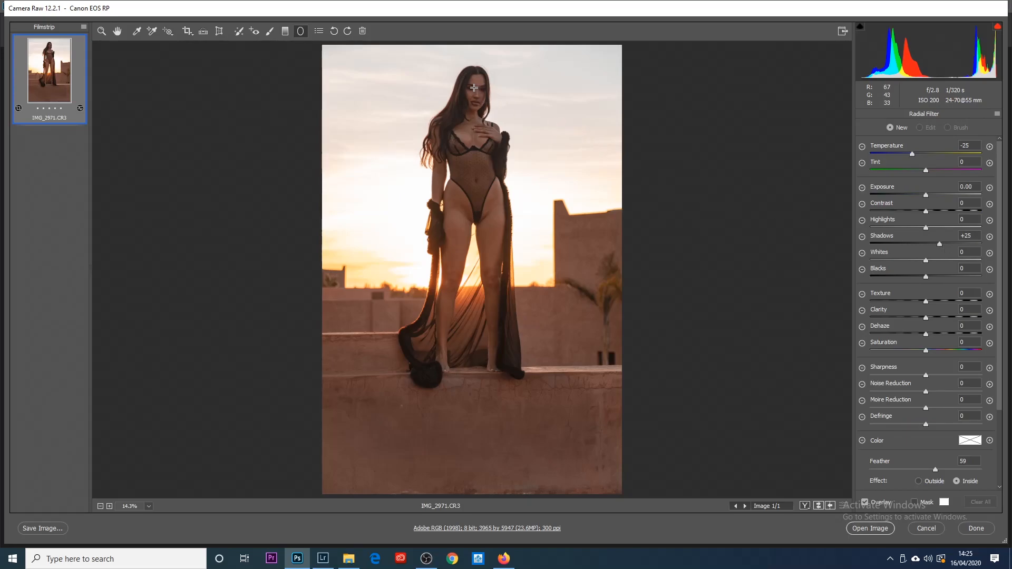
pyautogui.moveTo(474, 88); pyautogui.dragTo(489, 114)
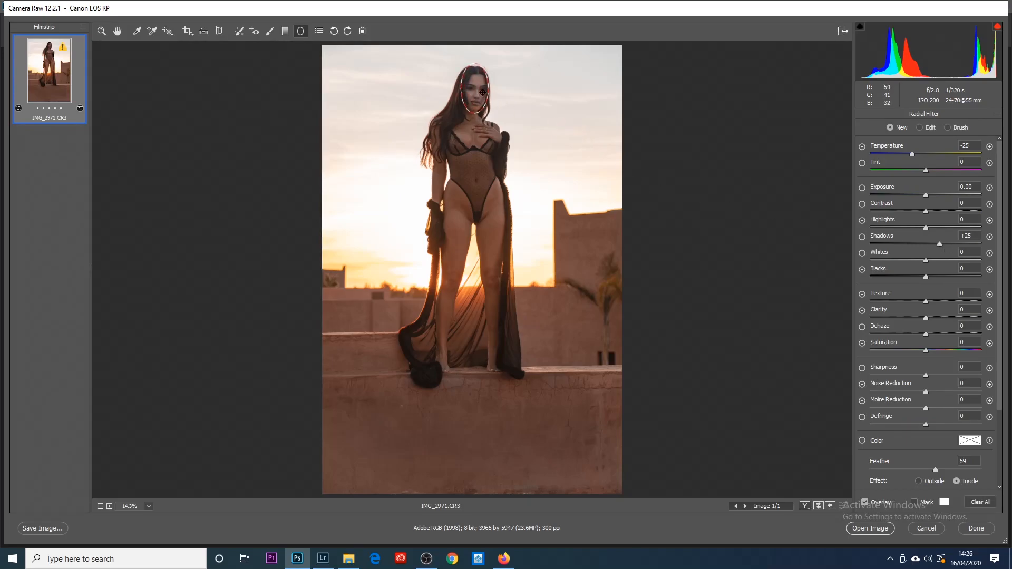
pyautogui.moveTo(477, 88); pyautogui.dragTo(478, 86)
pyautogui.doubleClick(912, 154)
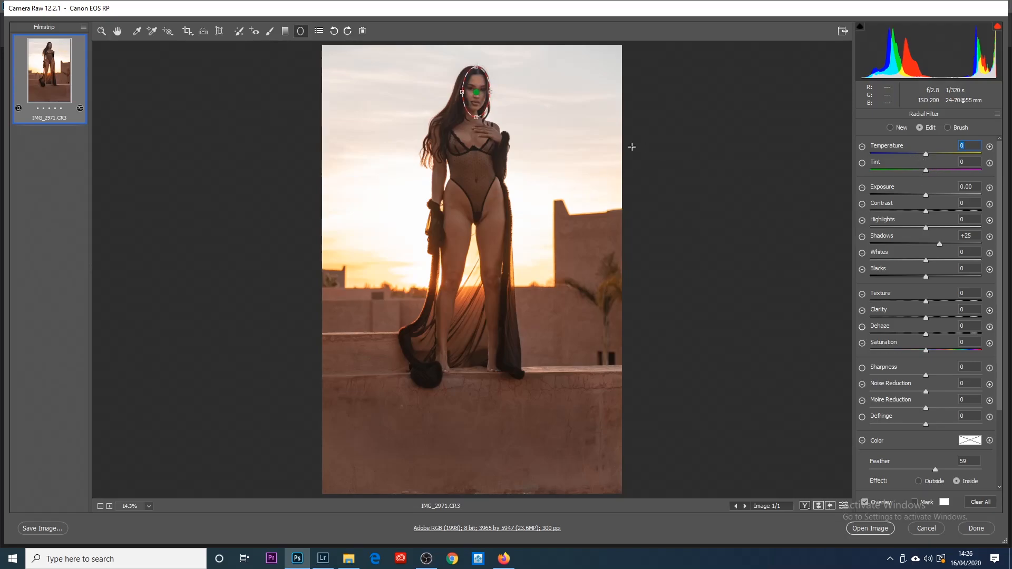
pyautogui.moveTo(492, 92); pyautogui.dragTo(496, 92)
pyautogui.click(101, 31)
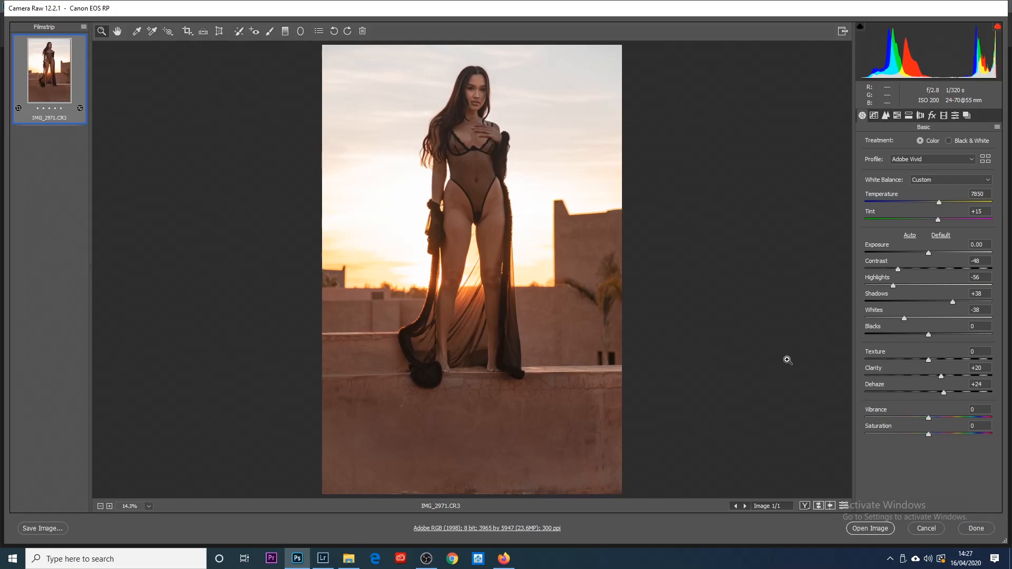
# Step: In the HSL adjustments, set the yellows hue to -37 and the oranges luminance to -21
pyautogui.click(898, 117)
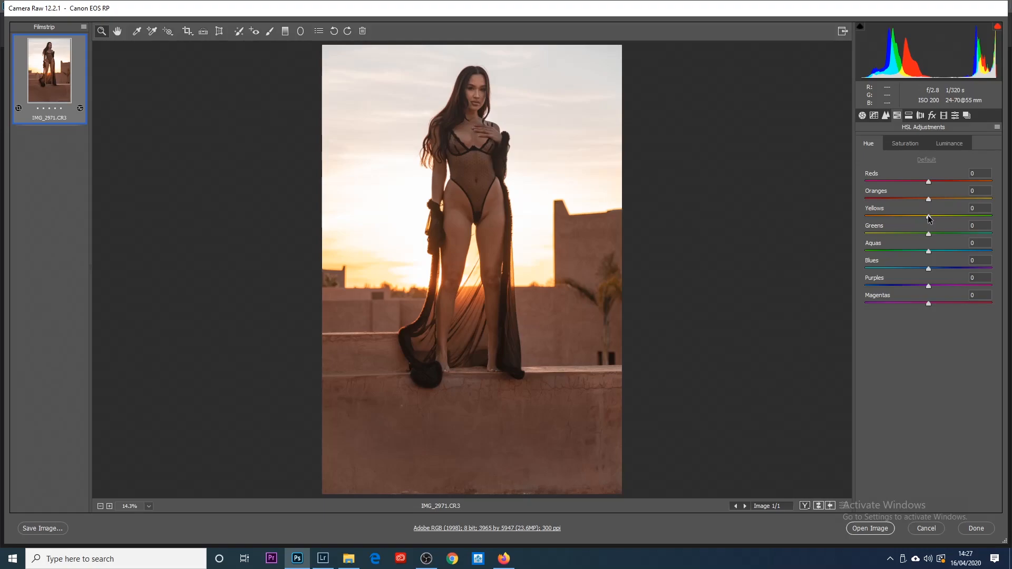
pyautogui.moveTo(930, 218); pyautogui.dragTo(905, 216)
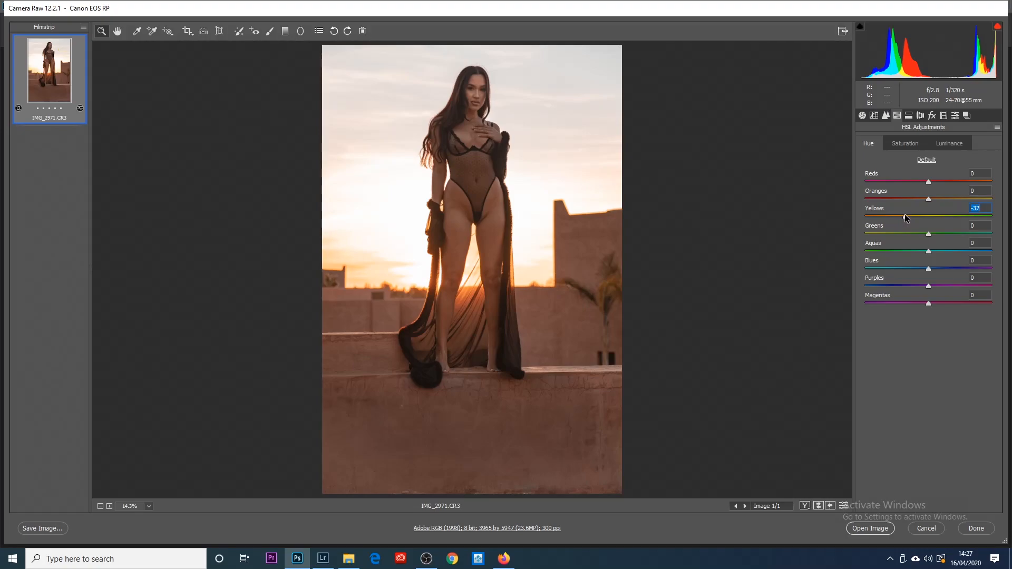
pyautogui.click(949, 146)
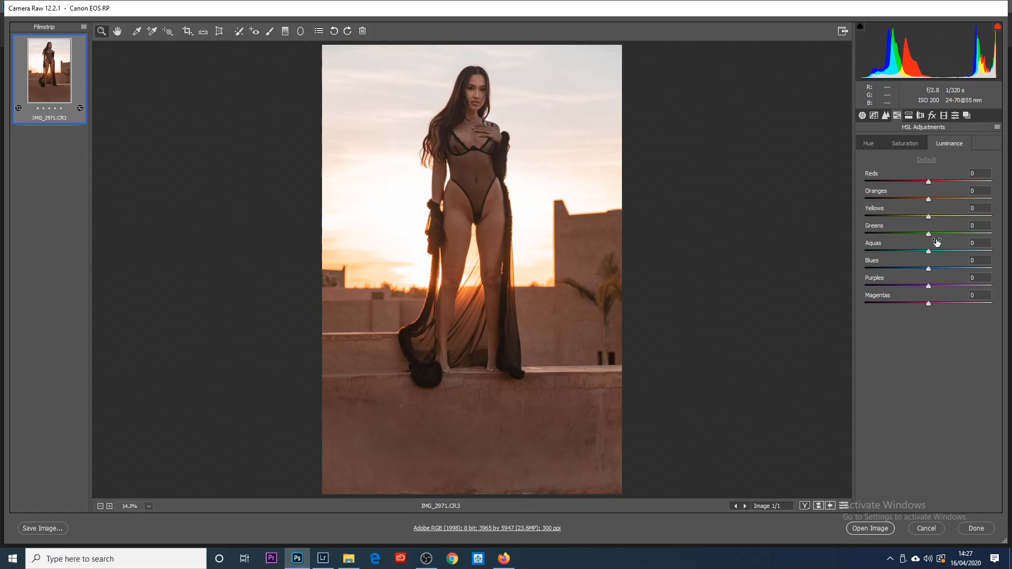
pyautogui.click(929, 200)
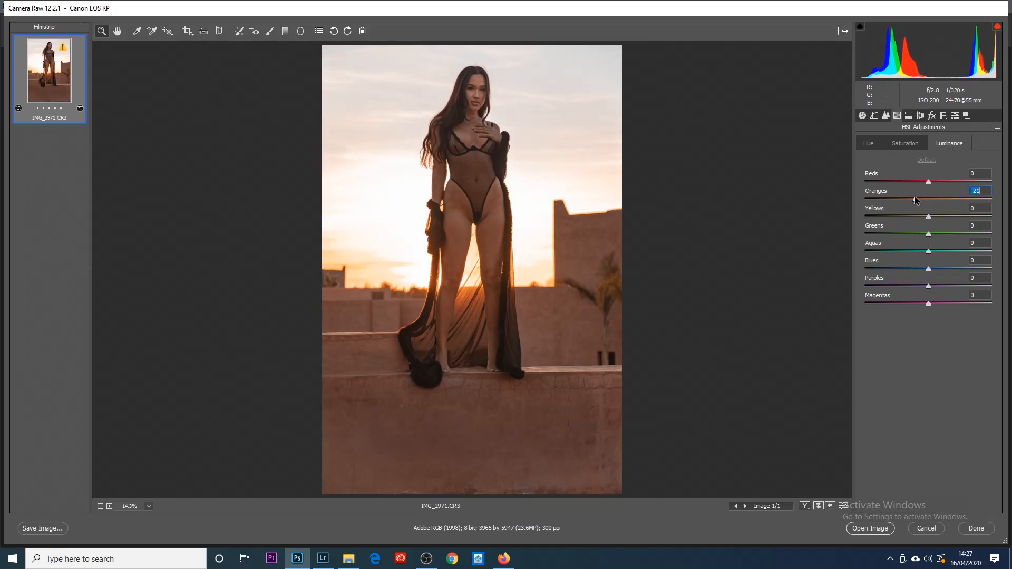
pyautogui.moveTo(929, 199)
pyautogui.mouseDown()
pyautogui.moveTo(904, 199)
pyautogui.moveTo(916, 200)
pyautogui.mouseUp()
# Step: Set the HSL saturation of blues to +29 and aquas to +31, and return to the hue adjustments
pyautogui.moveTo(929, 269); pyautogui.dragTo(949, 255)
pyautogui.click(905, 144)
pyautogui.click(929, 270)
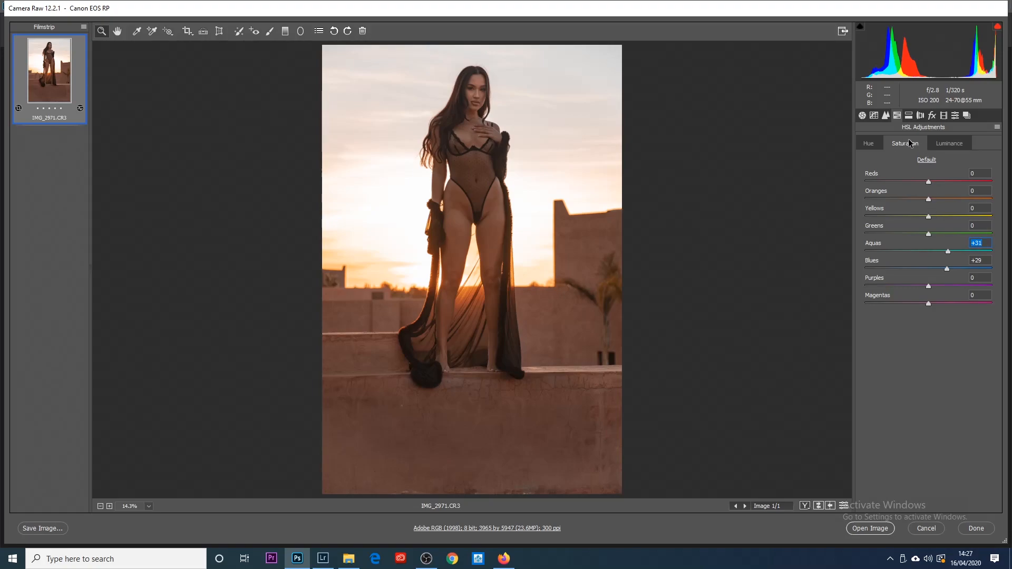
pyautogui.click(869, 144)
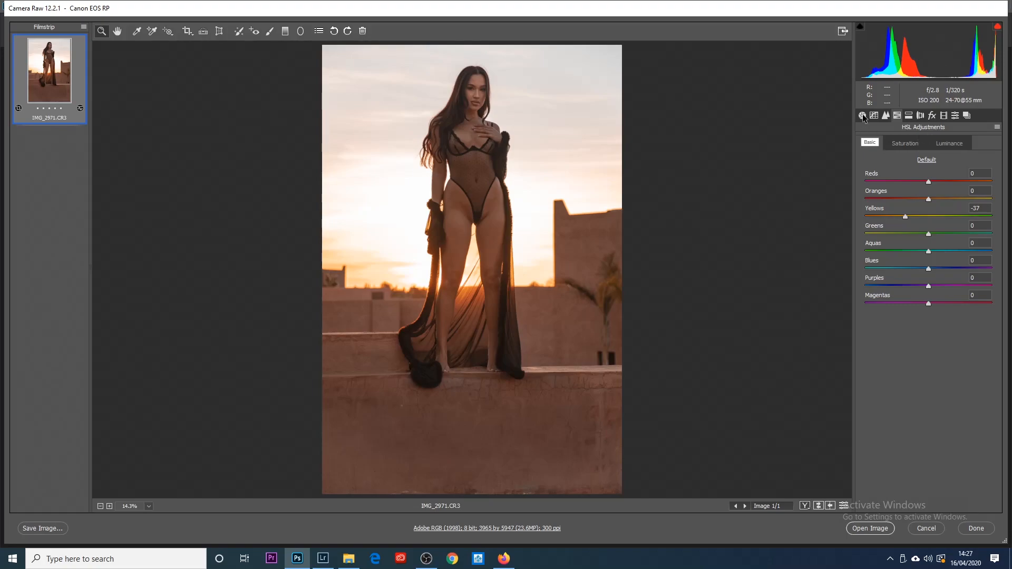
# Step: Try raising the sky's saturation with the Targeted Adjustment tool set to Saturation, and undo the change
pyautogui.click(863, 116)
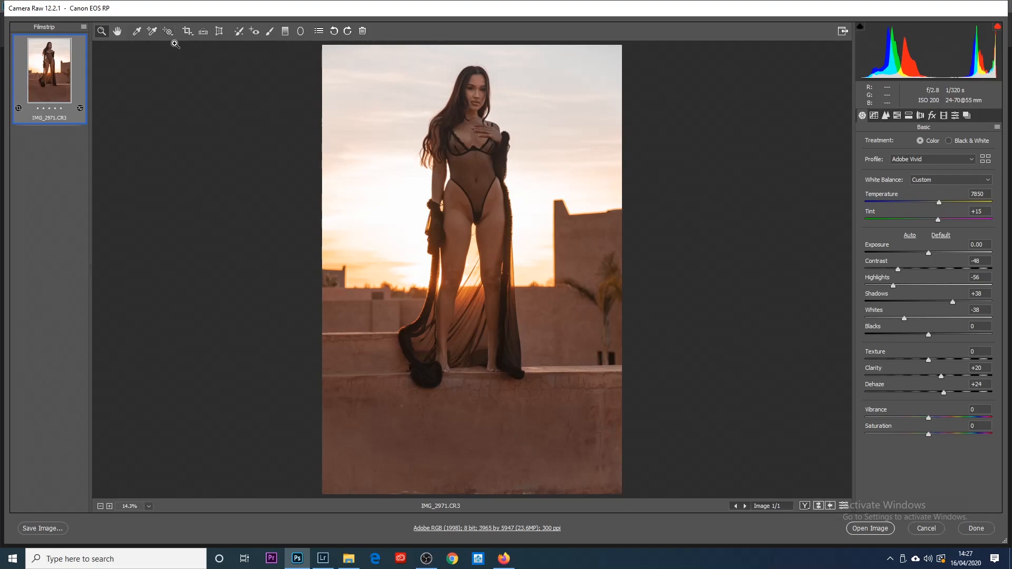
pyautogui.click(169, 35)
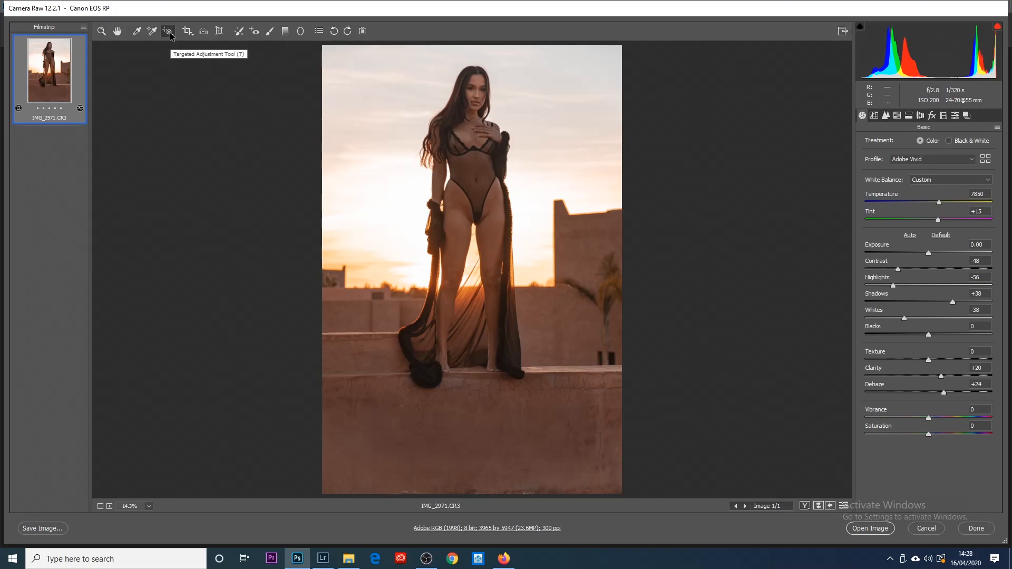
pyautogui.click(170, 35)
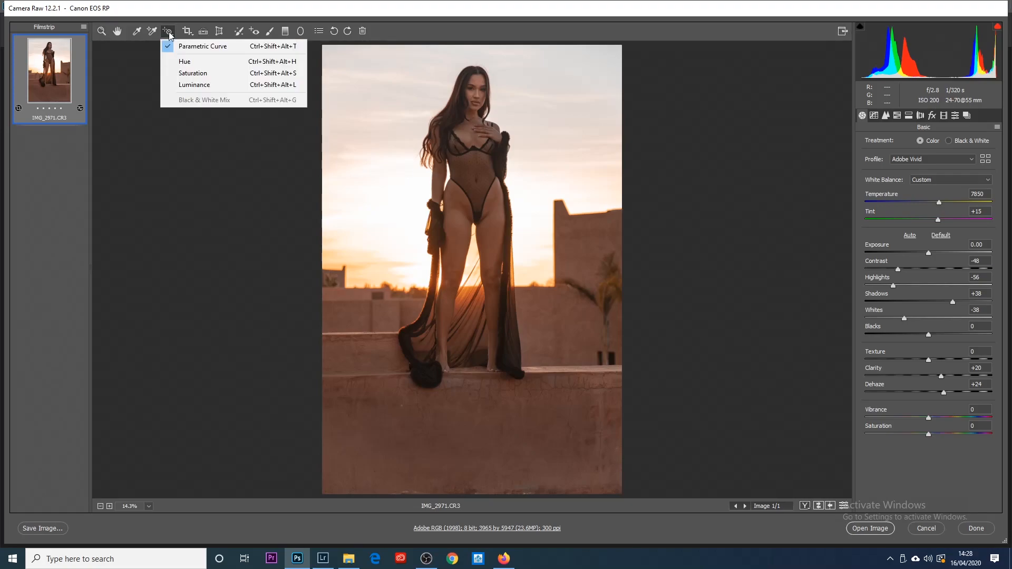
pyautogui.click(192, 74)
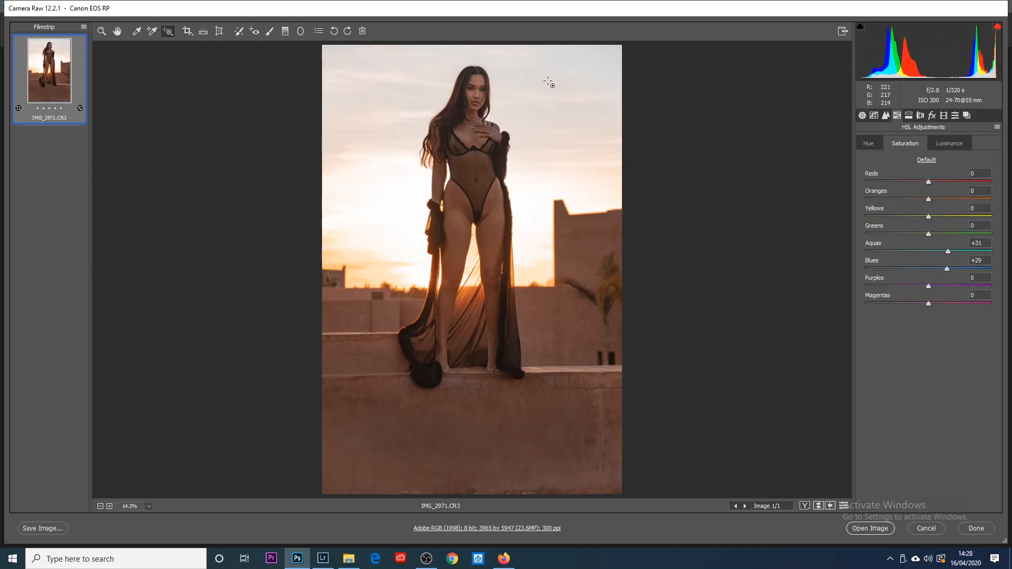
pyautogui.moveTo(548, 80)
pyautogui.mouseDown()
pyautogui.moveTo(548, 98)
pyautogui.moveTo(549, 71)
pyautogui.mouseUp()
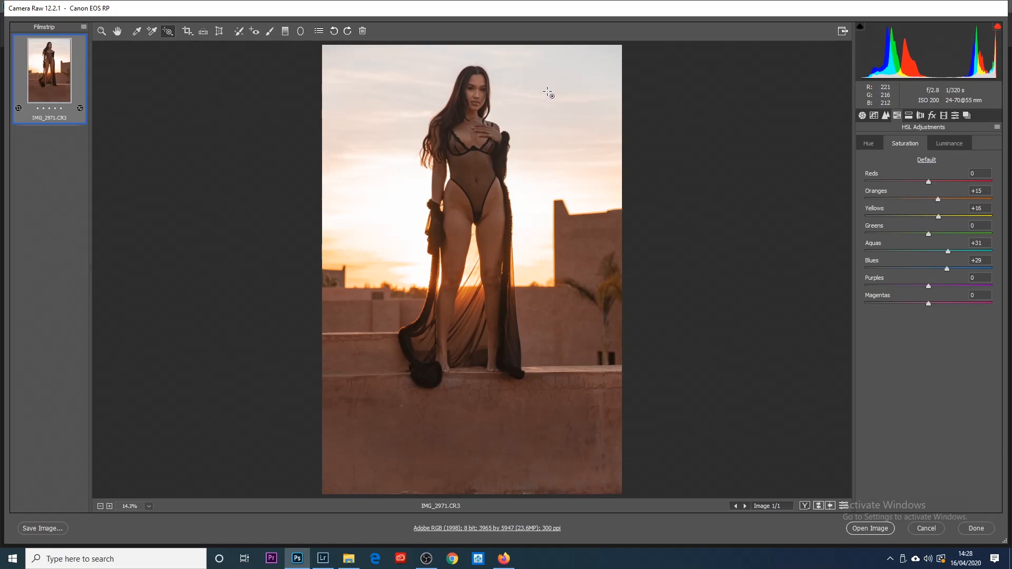
pyautogui.hotkey('ctrl', 'z')
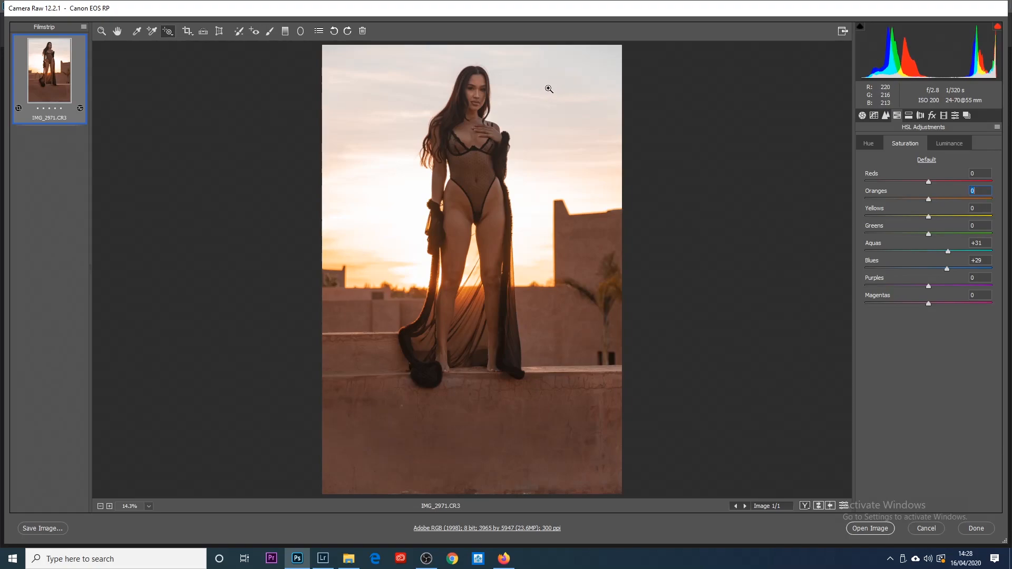
pyautogui.click(169, 32)
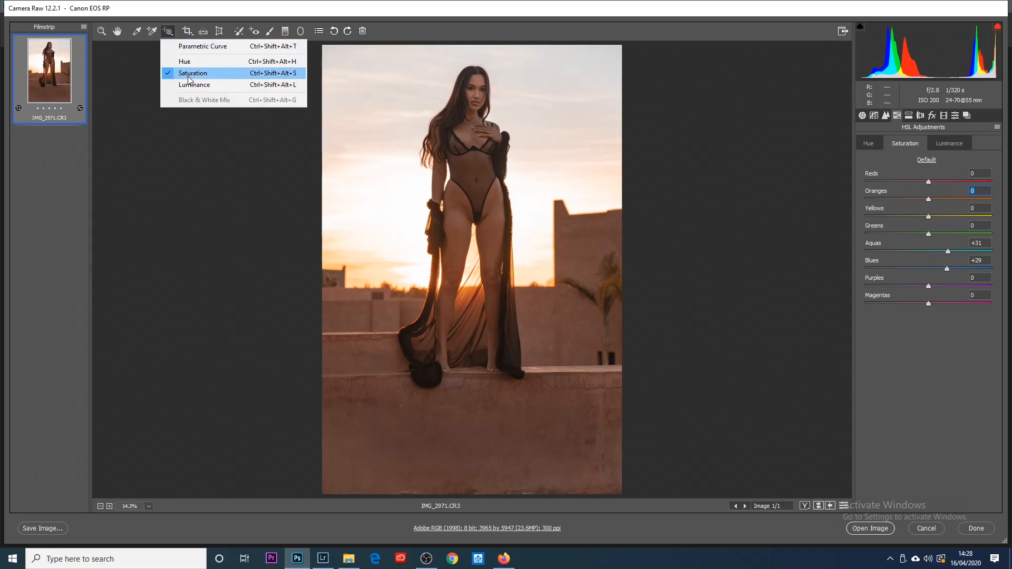
pyautogui.click(201, 146)
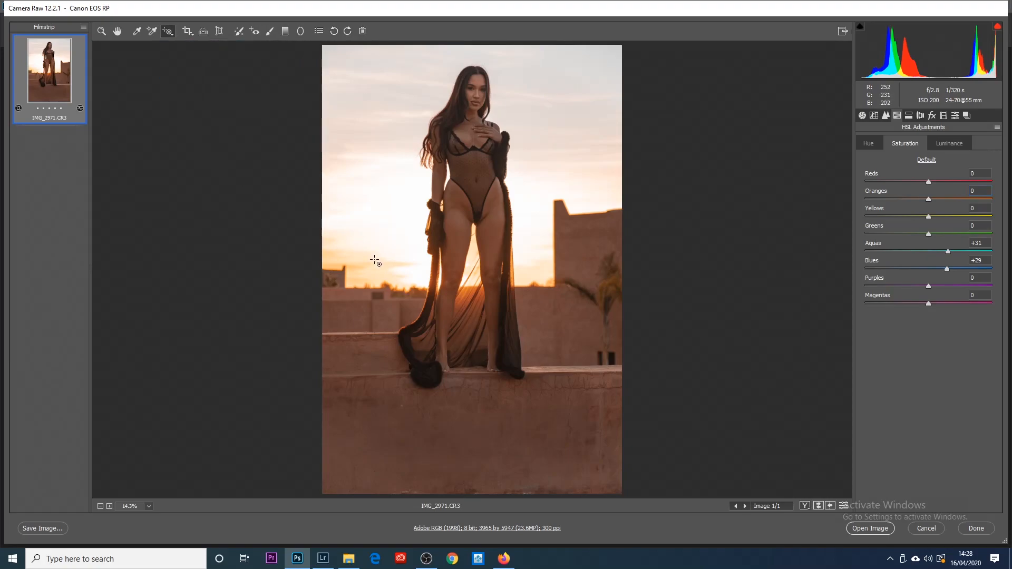
# Step: Open the adjusted raw photo as an image document in Photoshop
pyautogui.click(865, 528)
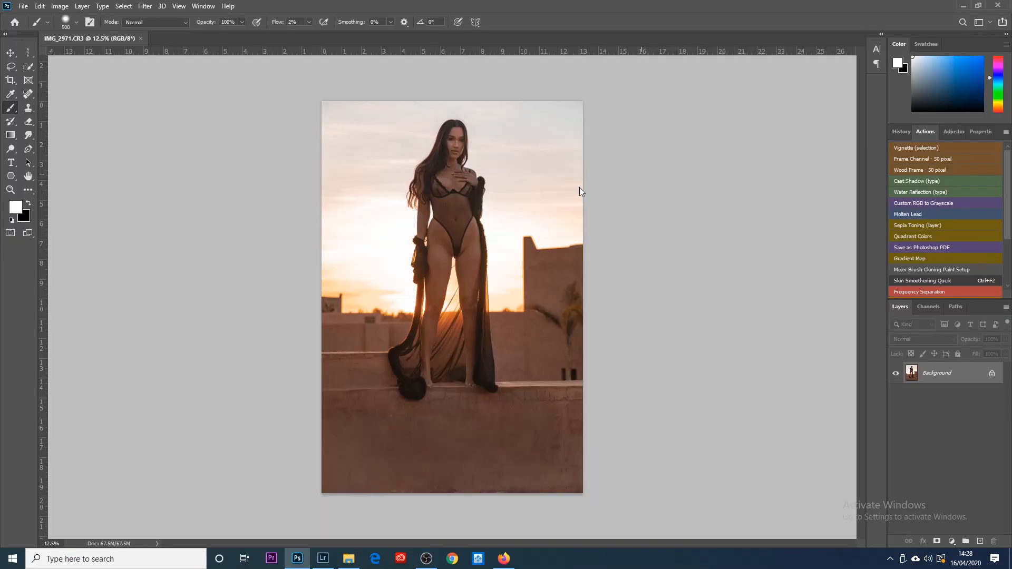
pyautogui.click(11, 190)
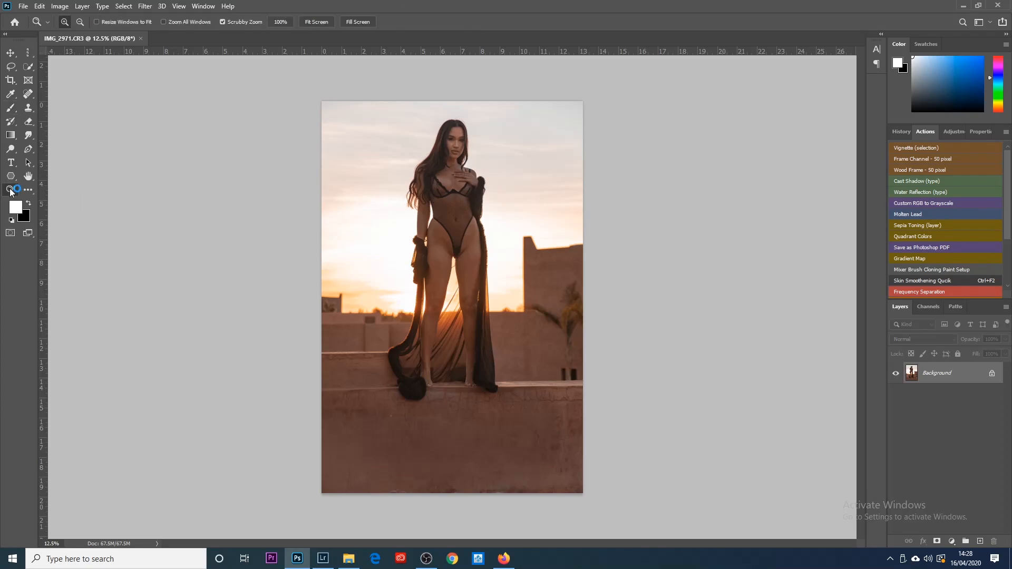
pyautogui.click(463, 236)
pyautogui.scroll(-1, 506, 263)
pyautogui.scroll(1, 503, 263)
pyautogui.scroll(-1, 503, 264)
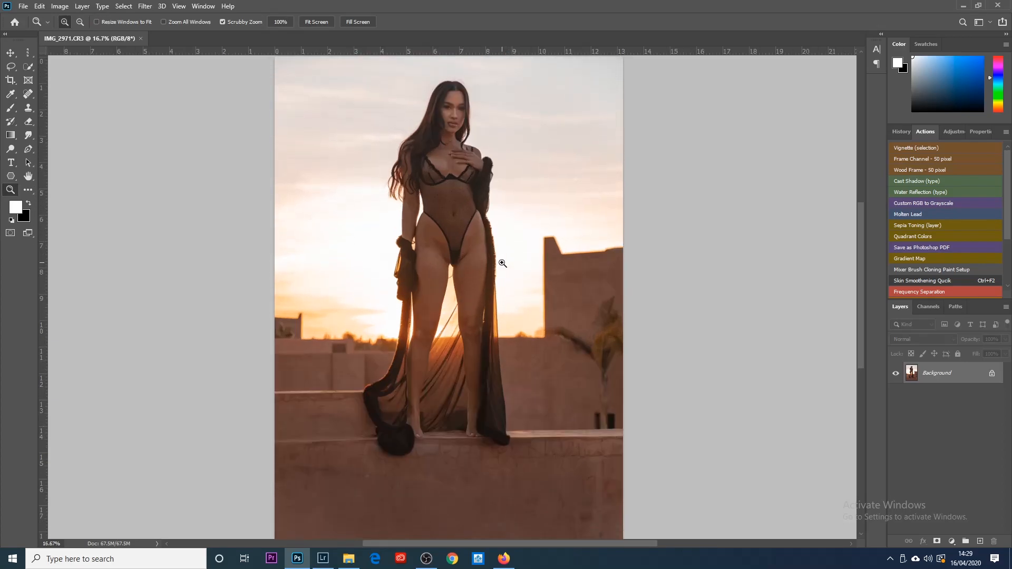
# Step: Add a Color Balance adjustment layer and set its highlights to -7 on magenta/green and -36 on yellow/blue
pyautogui.click(950, 132)
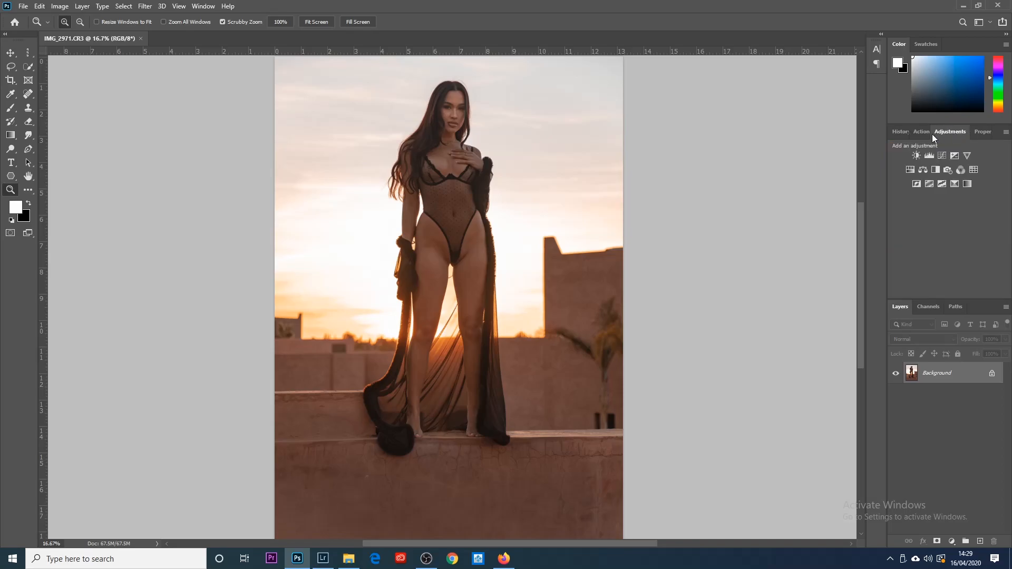
pyautogui.click(924, 171)
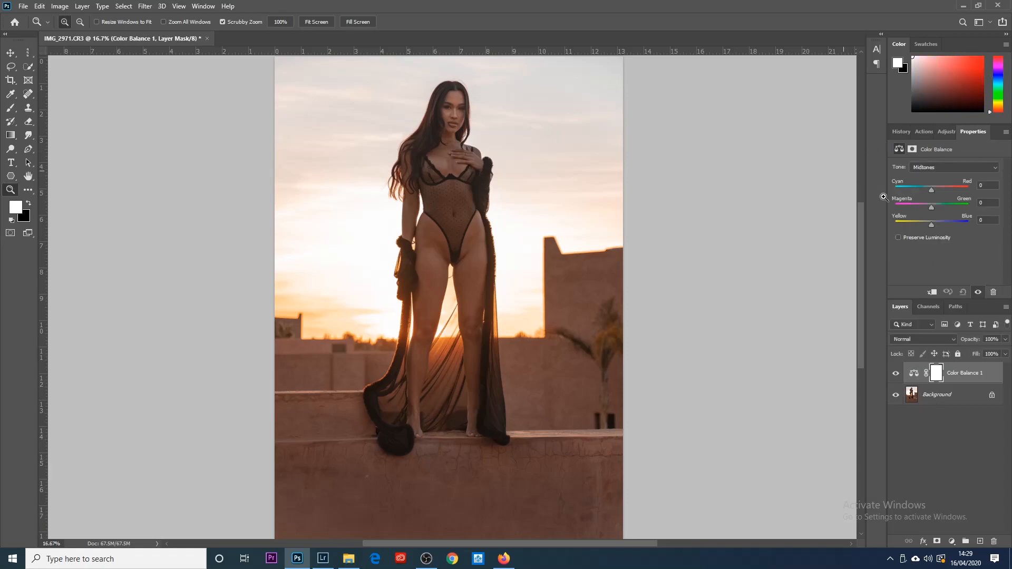
pyautogui.click(928, 166)
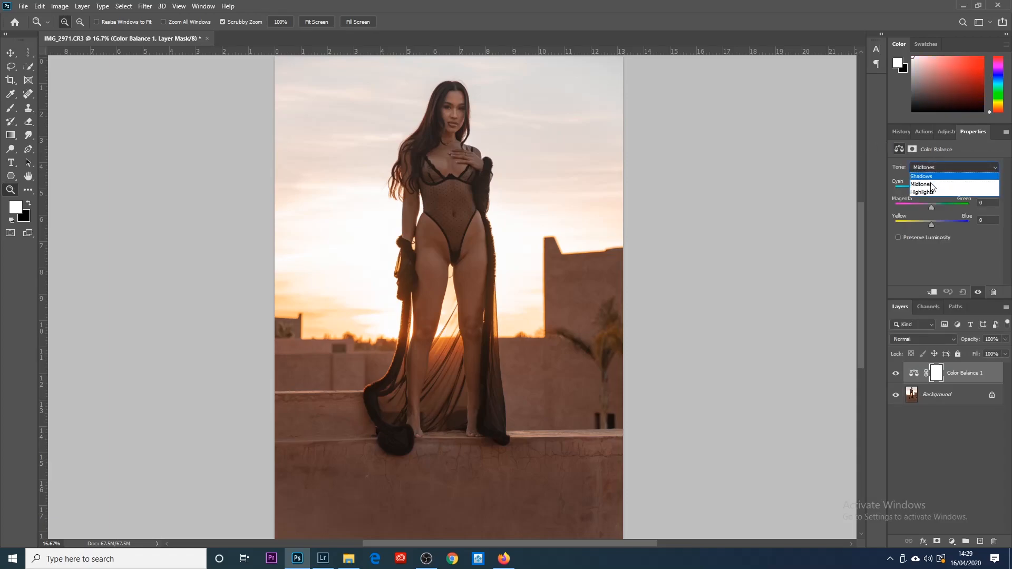
pyautogui.click(926, 192)
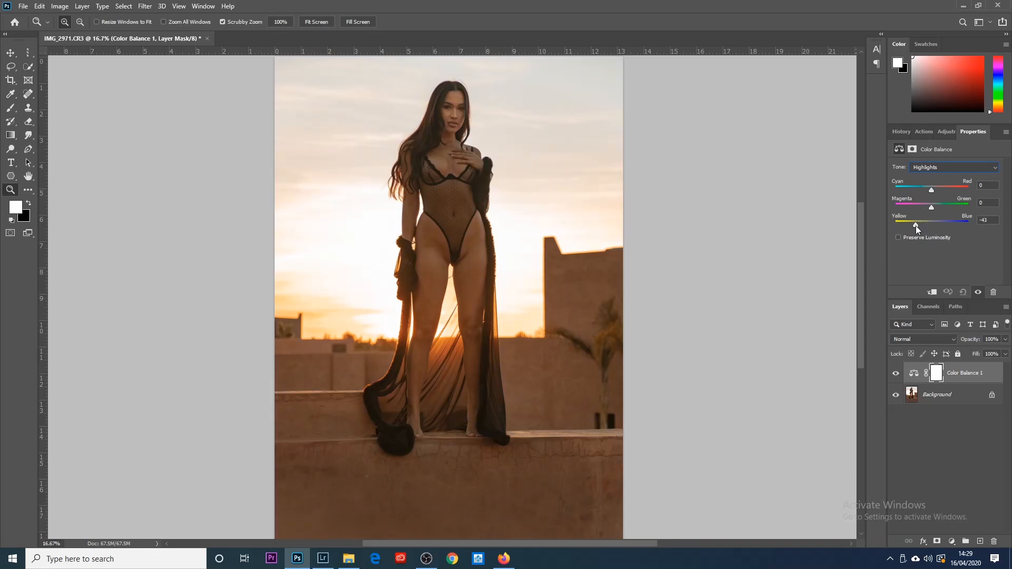
pyautogui.moveTo(932, 229); pyautogui.dragTo(931, 229)
pyautogui.moveTo(920, 232); pyautogui.dragTo(918, 232)
pyautogui.keyDown('alt'); pyautogui.click(448, 294); pyautogui.keyUp('alt')
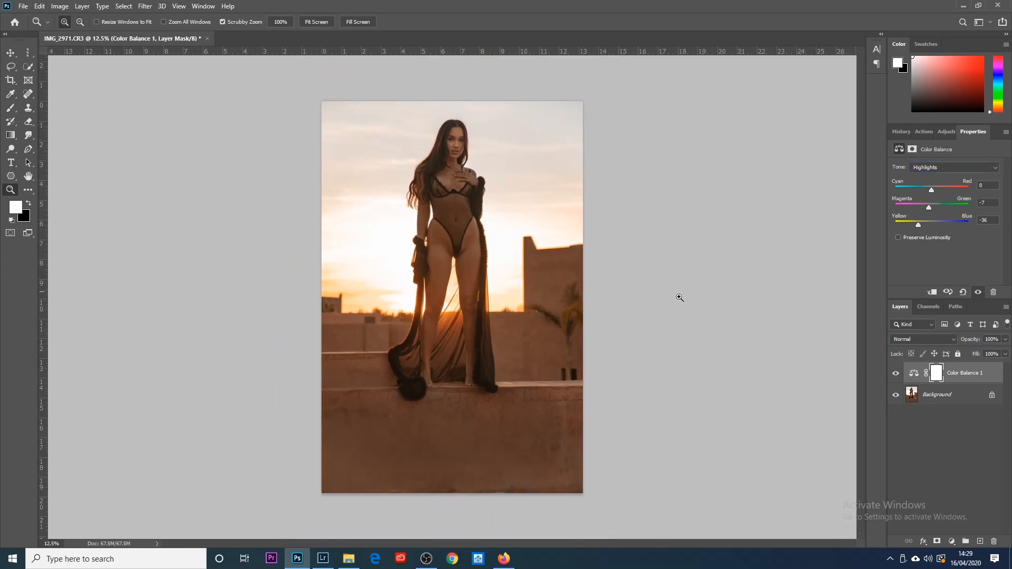
# Step: Set the Color Balance midtones to -10 on yellow/blue and select the Background layer
pyautogui.click(930, 168)
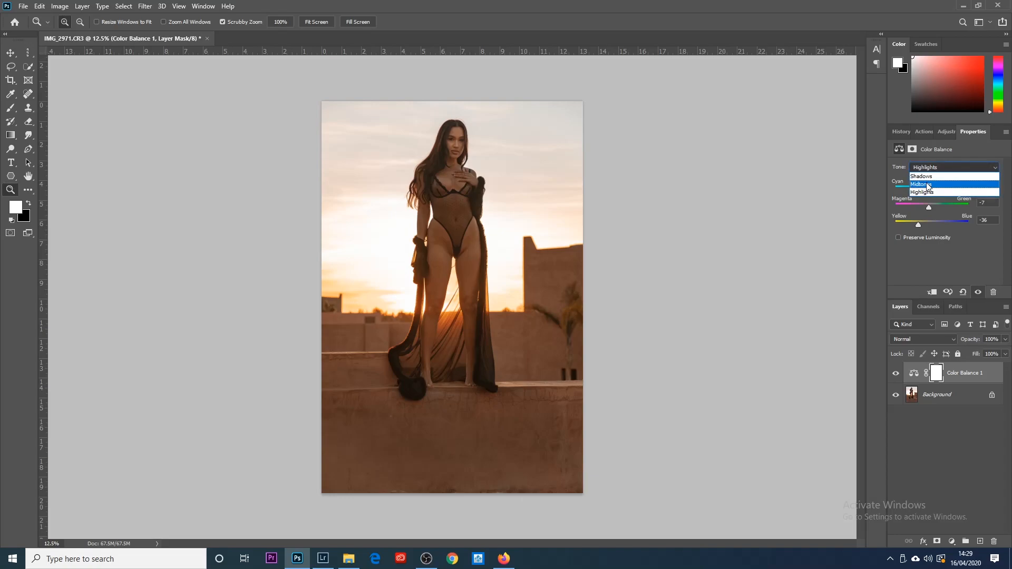
pyautogui.click(927, 185)
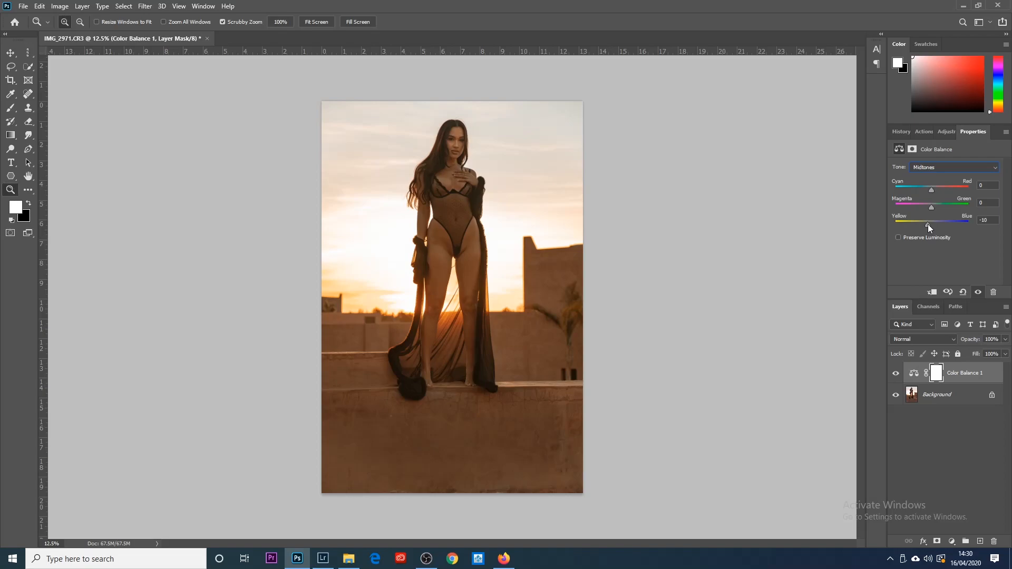
pyautogui.click(938, 397)
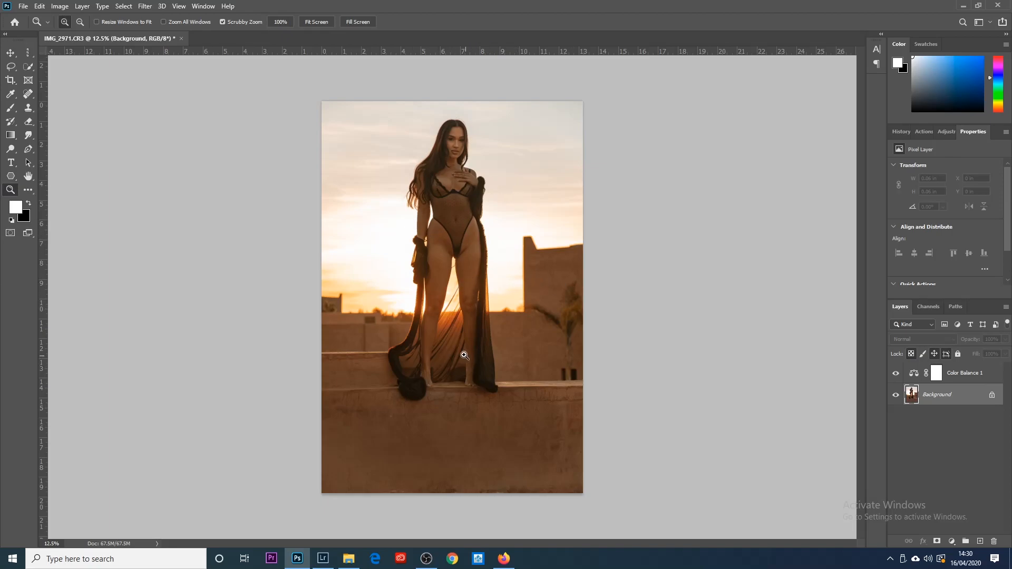
# Step: Examine the color-graded portrait both closer up and fitted to the screen to judge the warm tones
pyautogui.click(455, 163)
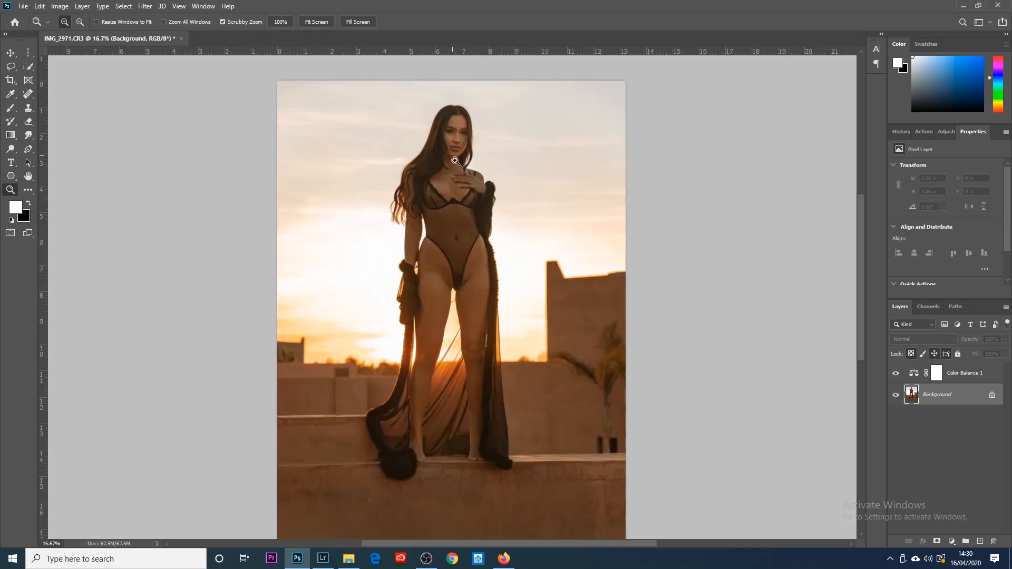
pyautogui.scroll(-2, 484, 278)
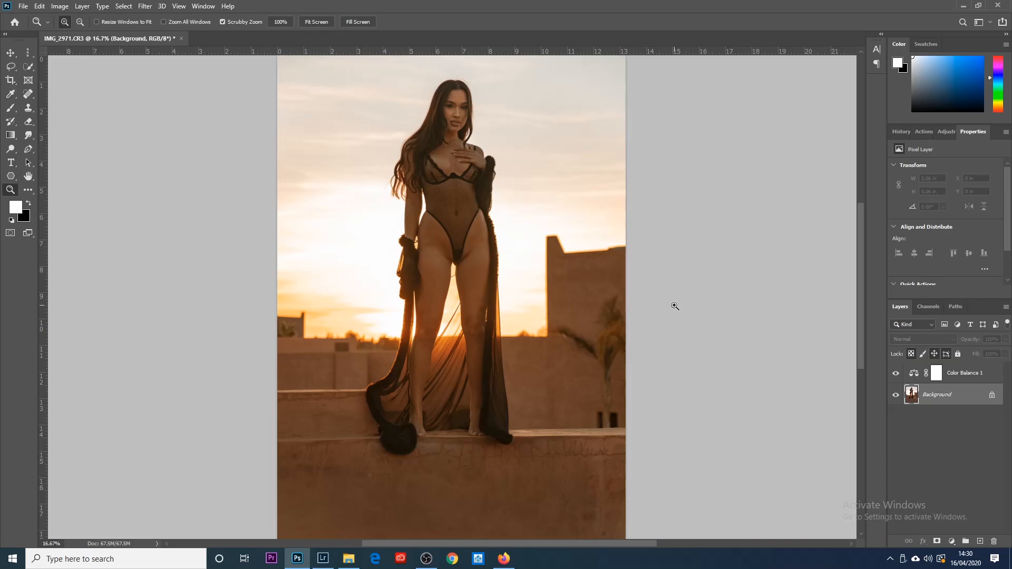
pyautogui.click(316, 22)
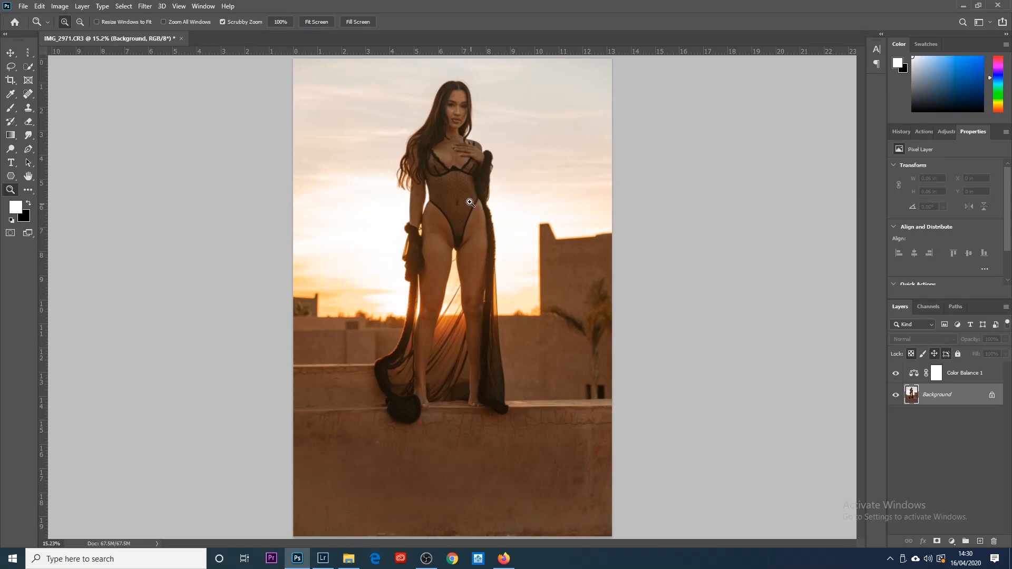
pyautogui.click(458, 160)
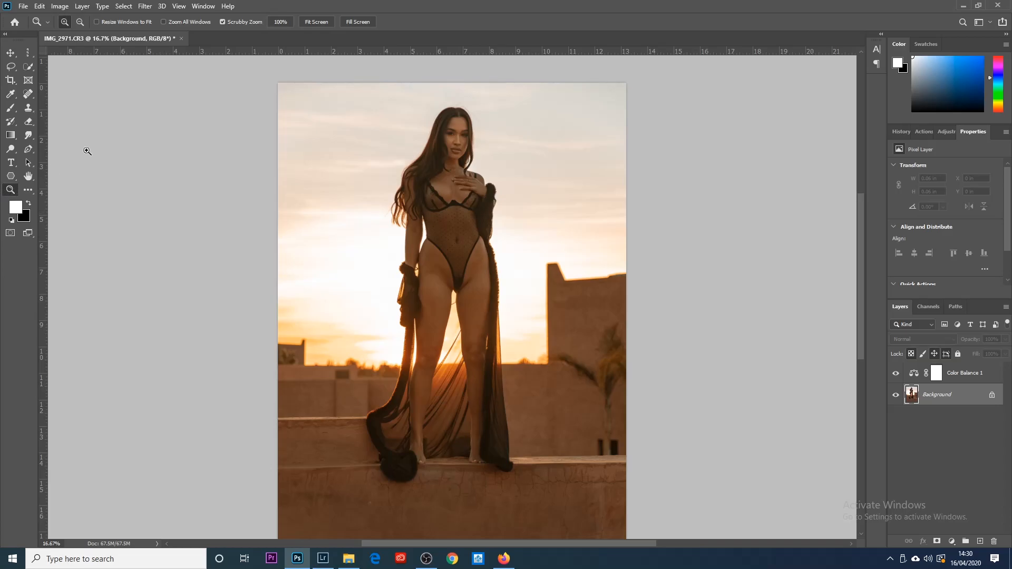
pyautogui.click(314, 21)
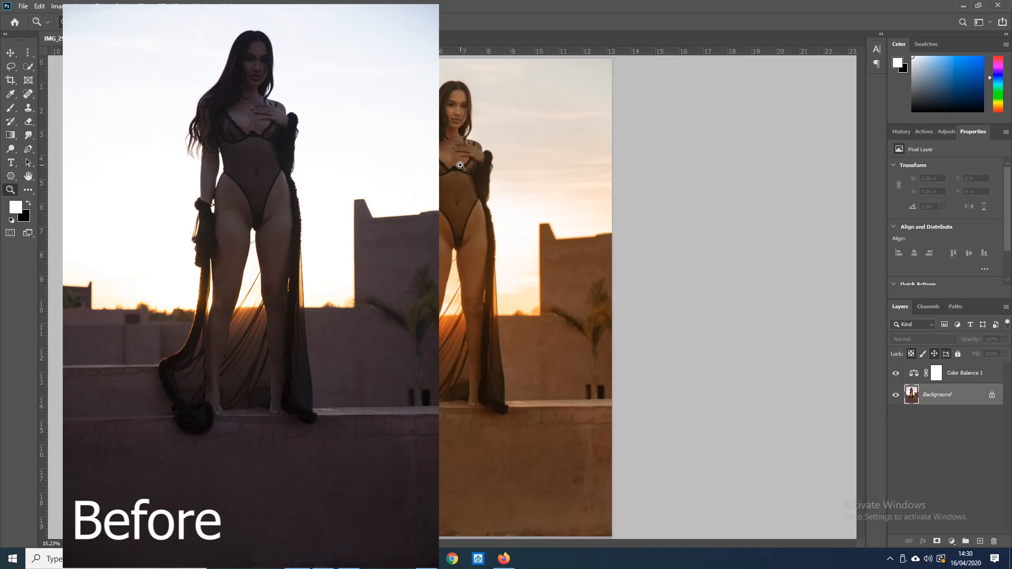
pyautogui.click(460, 165)
pyautogui.scroll(-1, 461, 183)
pyautogui.scroll(-1, 461, 183)
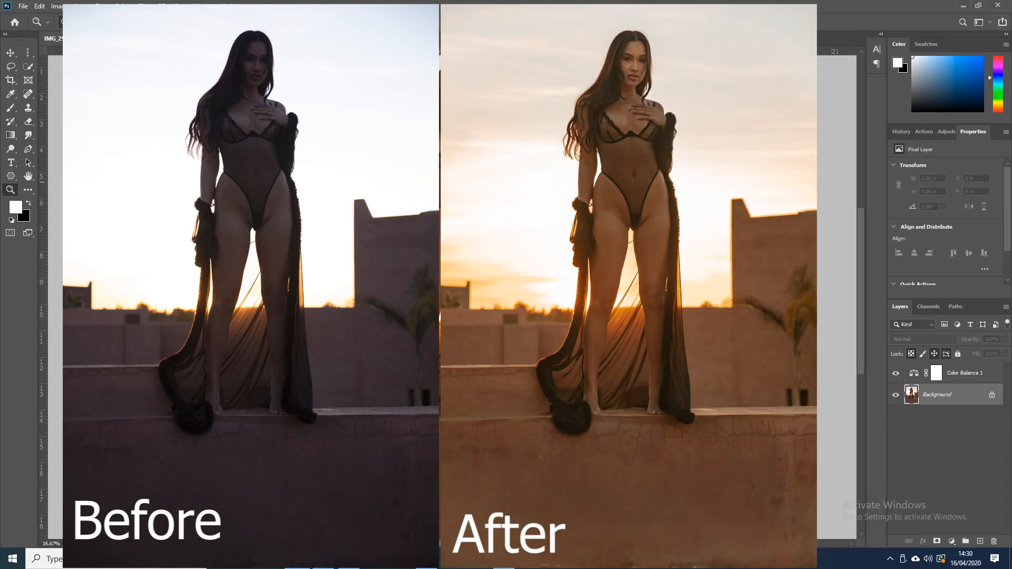
pyautogui.scroll(2, 461, 183)
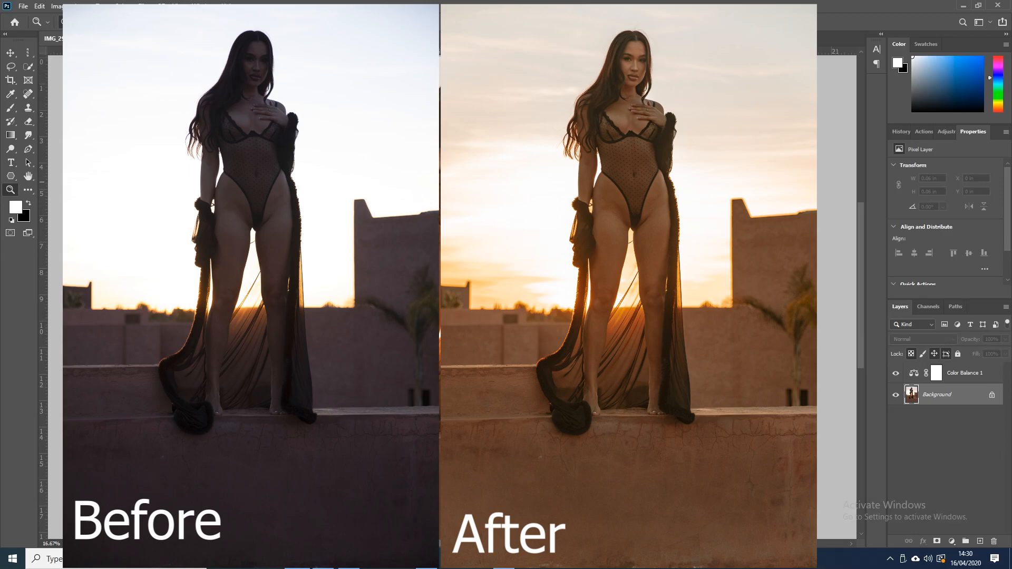